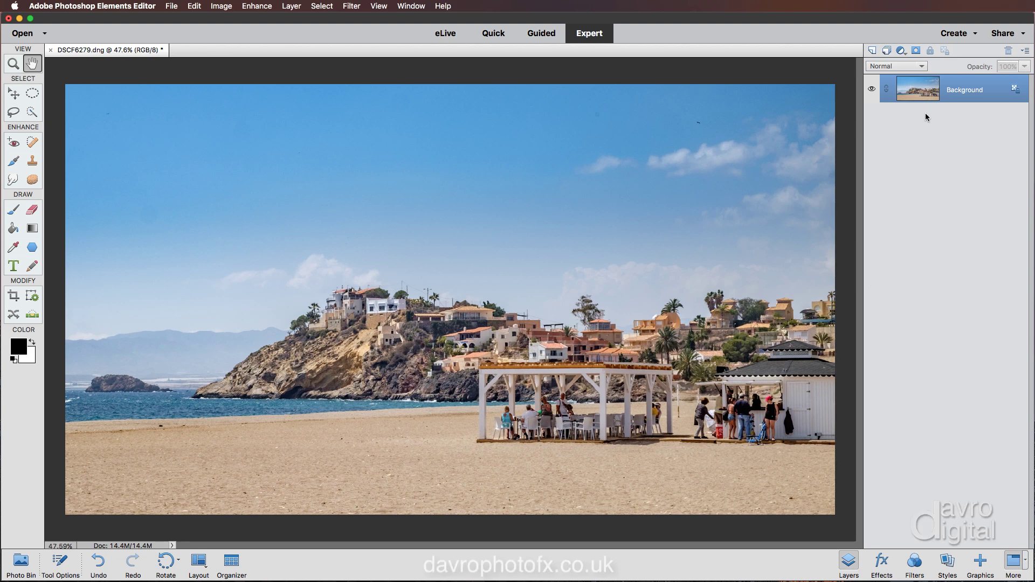
Duplicate the background layer and apply the Cutout filter to the copy with 8 levels, edge simplicity 3 and edge fidelity 1.
{"action": "key", "text": "super+j"}
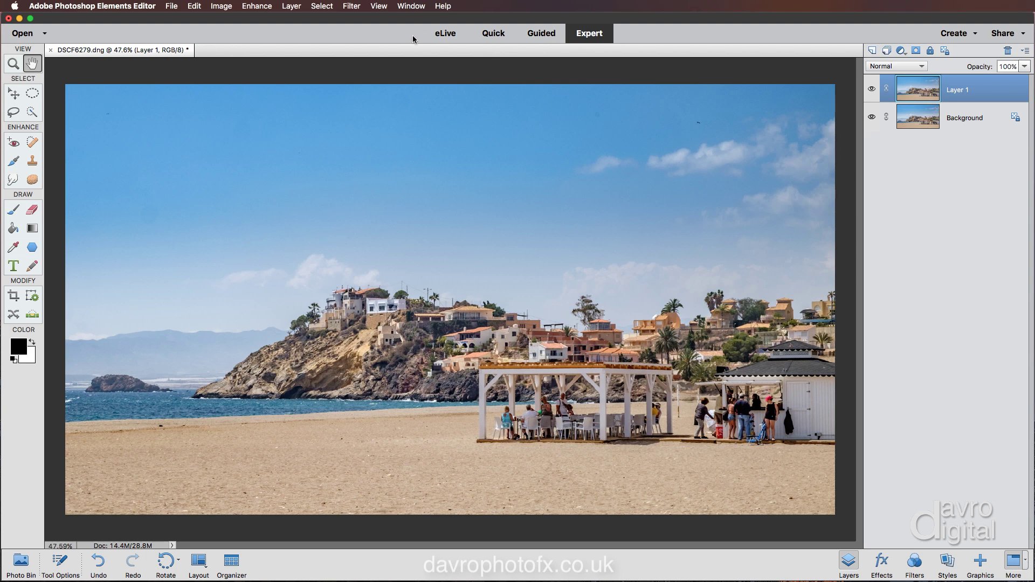
{"action": "left_click", "coordinate": [352, 6]}
{"action": "mouse_move", "coordinate": [357, 76]}
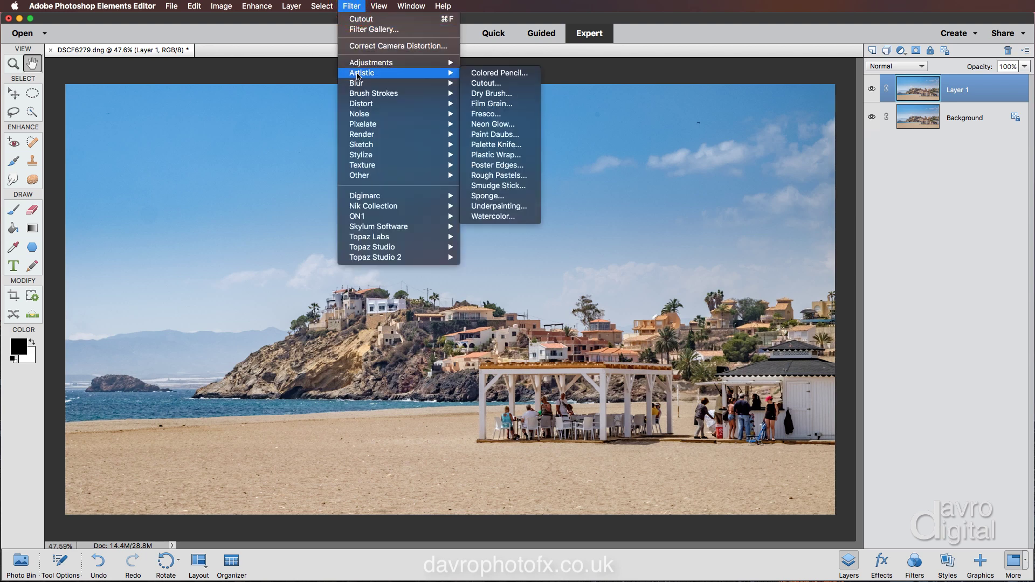
{"action": "left_click", "coordinate": [492, 85]}
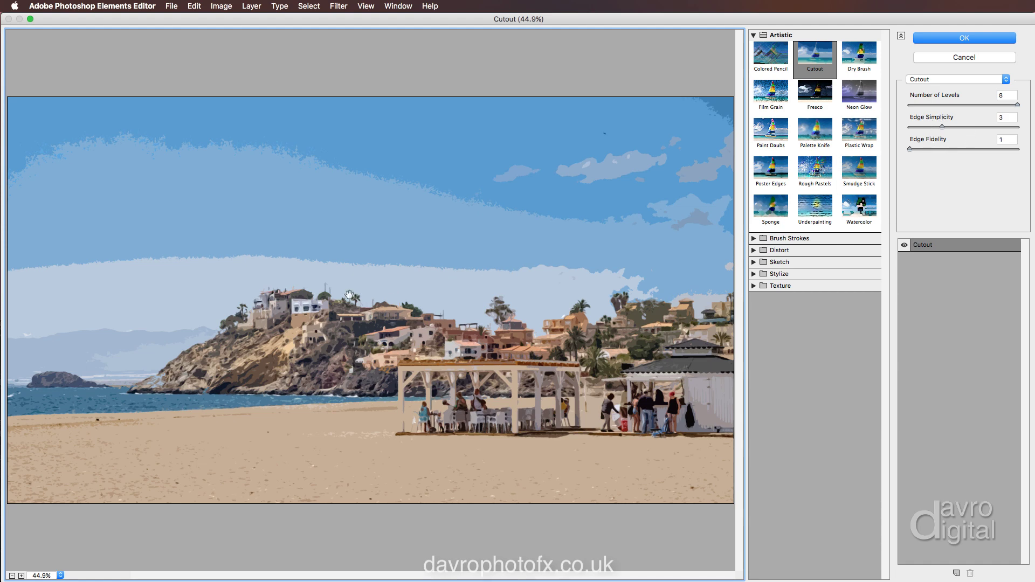
{"action": "right_click", "coordinate": [308, 320]}
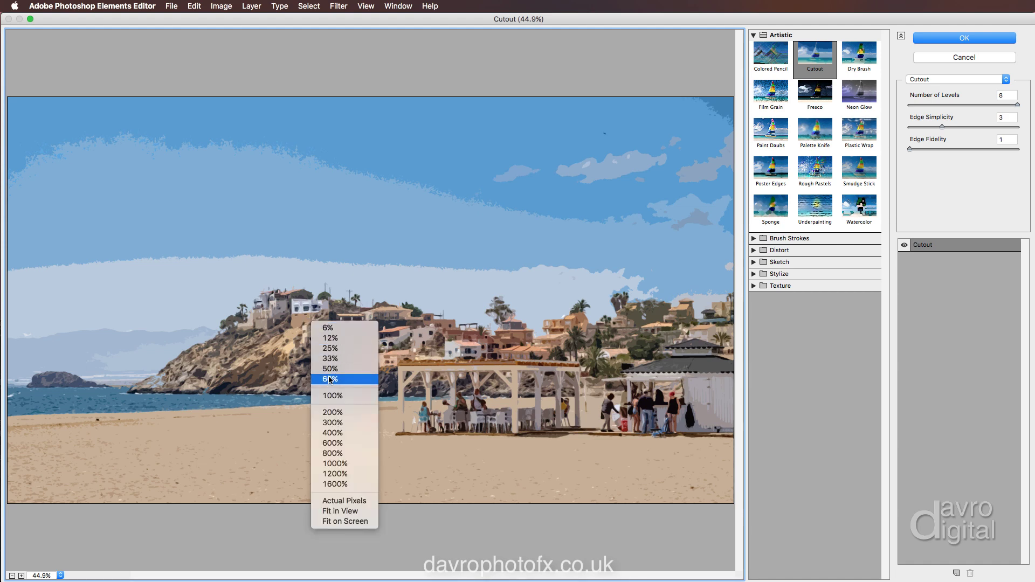
{"action": "left_click", "coordinate": [331, 396]}
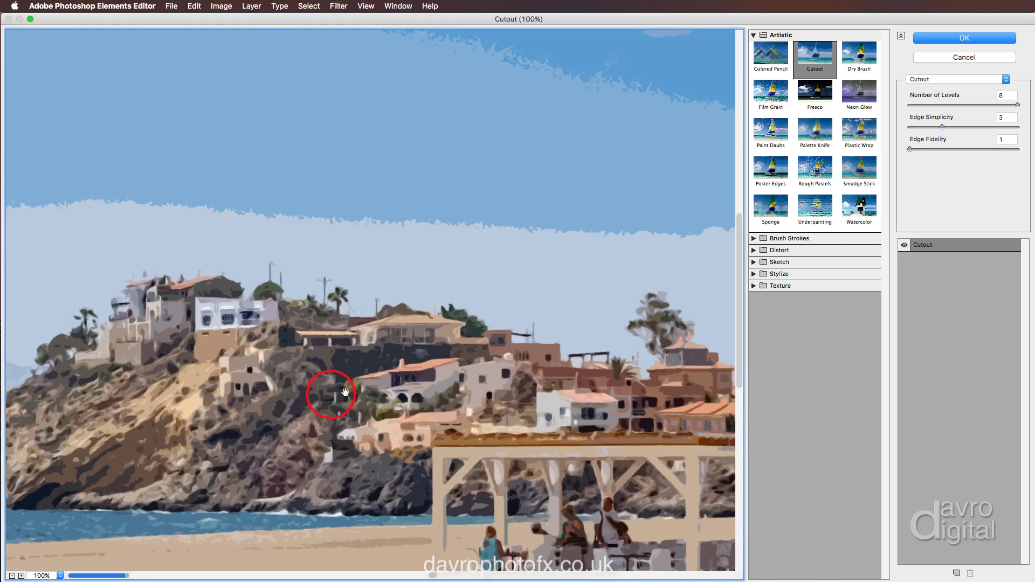
{"action": "left_click_drag", "start_coordinate": [442, 435], "coordinate": [503, 473]}
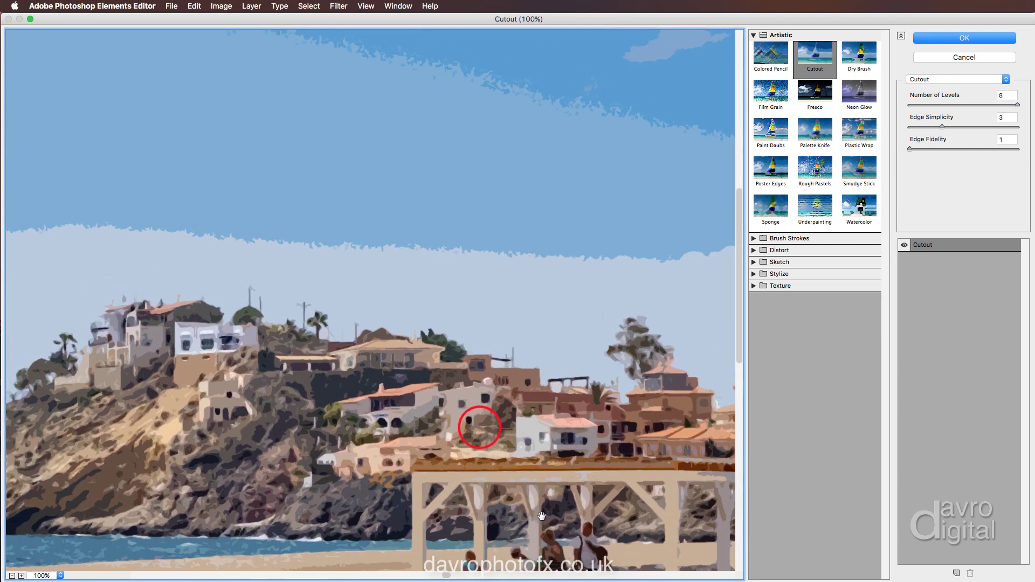
{"action": "right_click", "coordinate": [496, 112]}
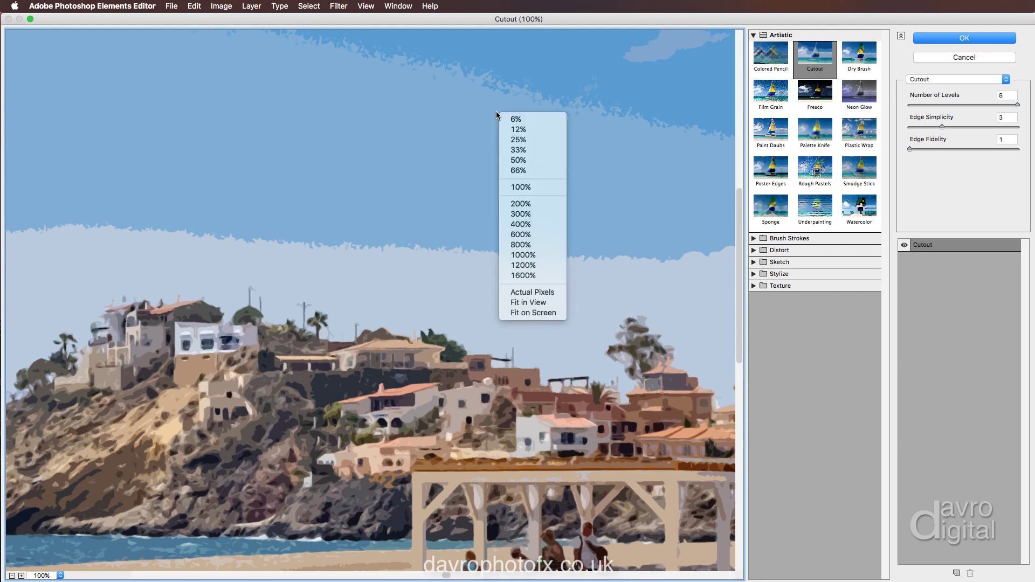
{"action": "left_click", "coordinate": [531, 302]}
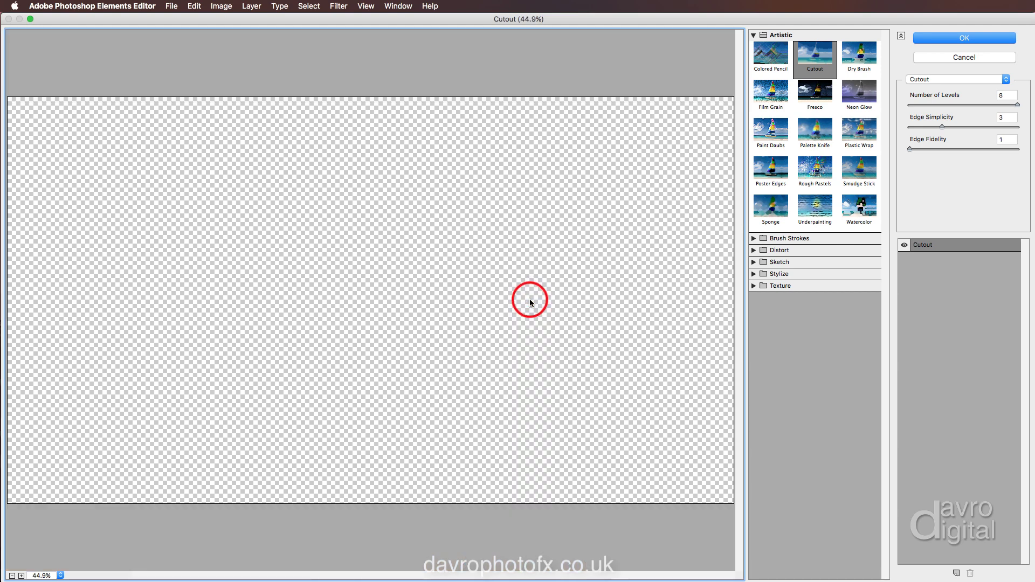
{"action": "left_click", "coordinate": [953, 38]}
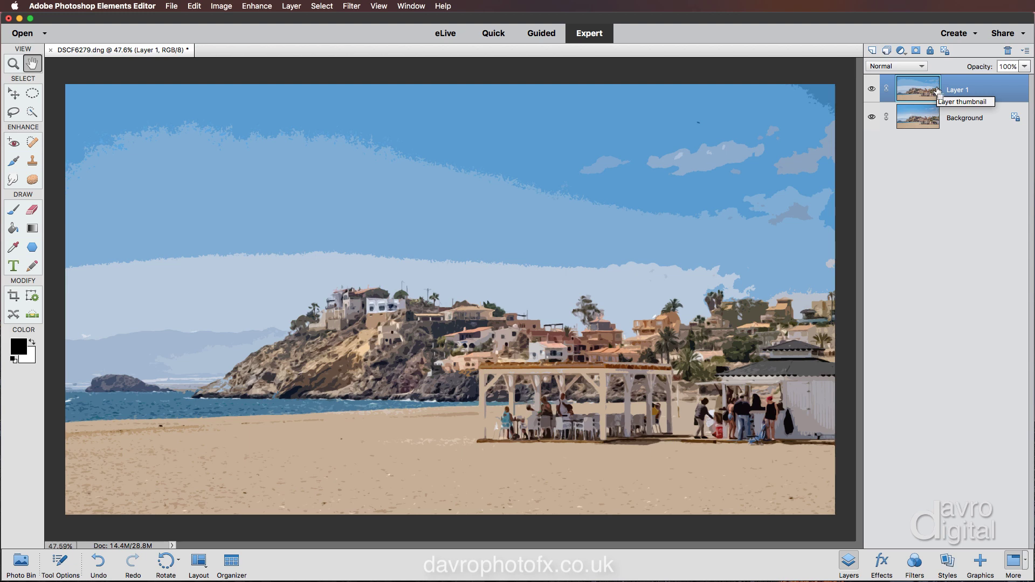
Add an inverted copy of the cutout layer and set its blend mode to Color Dodge.
{"action": "key", "text": "super+j"}
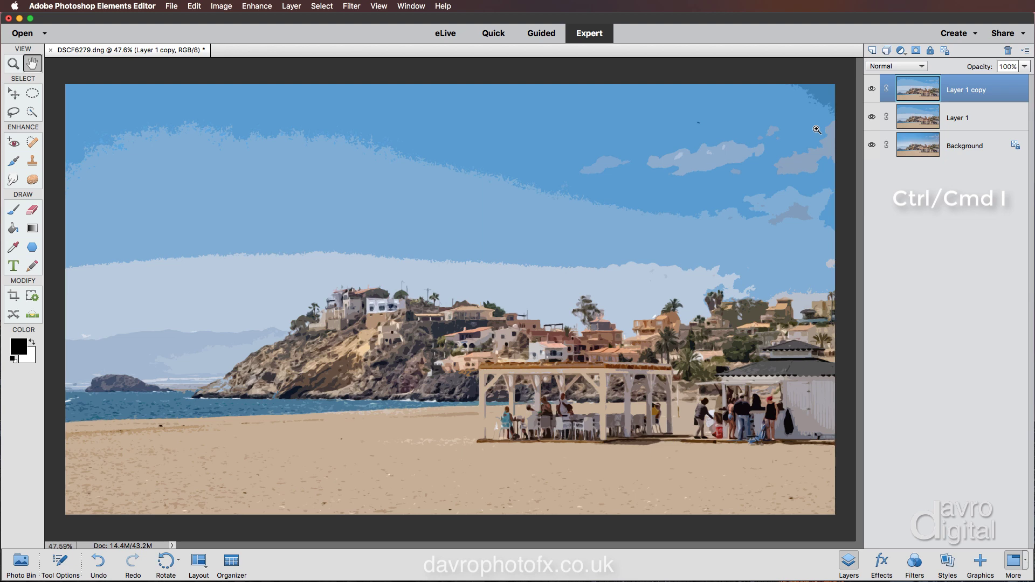
{"action": "key", "text": "super+i"}
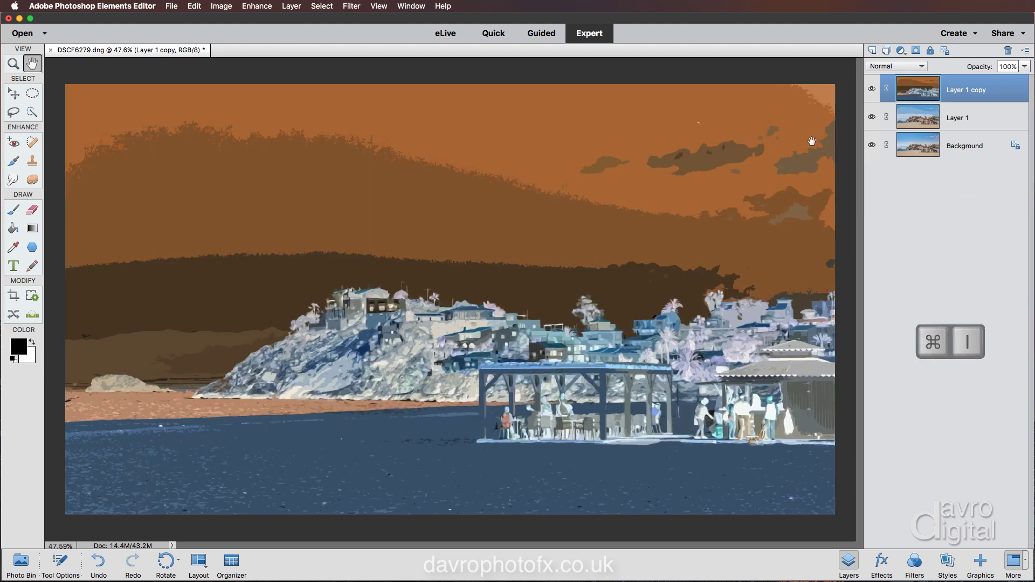
{"action": "left_click", "coordinate": [891, 67]}
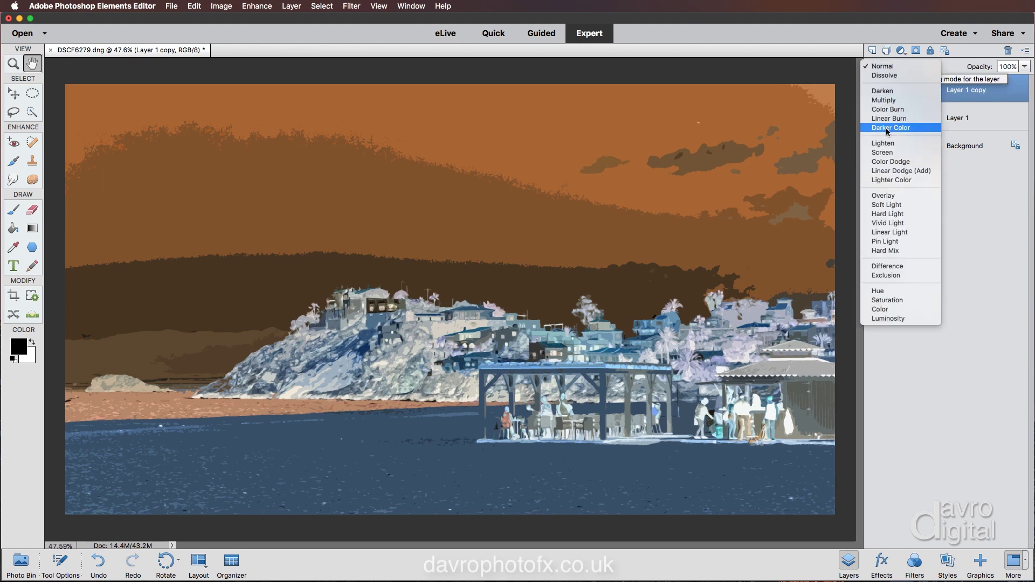
{"action": "left_click", "coordinate": [884, 162]}
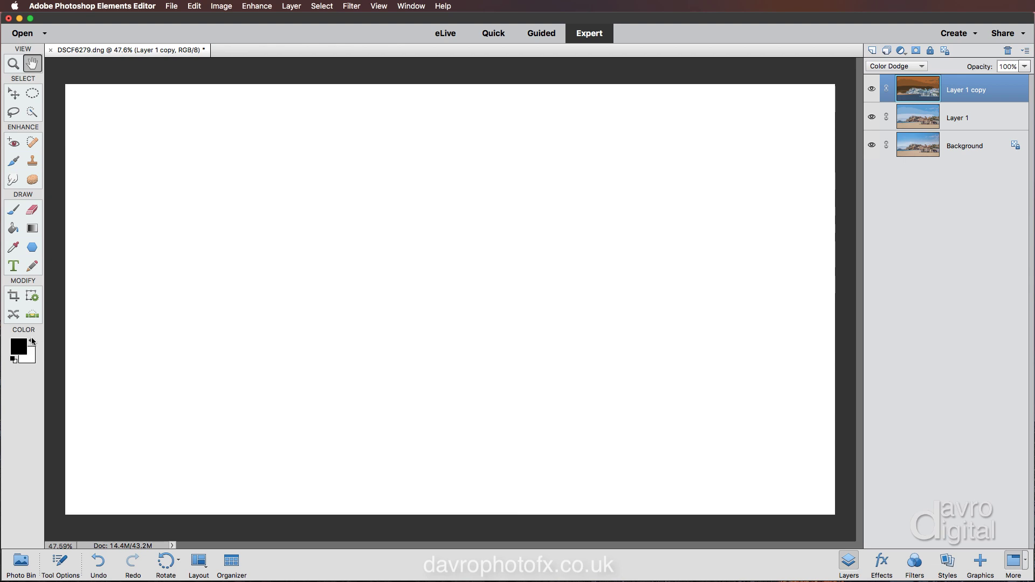
Choose the Brush tool with the Spatter 59 pixels tip from the Default plus brushes.
{"action": "left_click", "coordinate": [16, 213]}
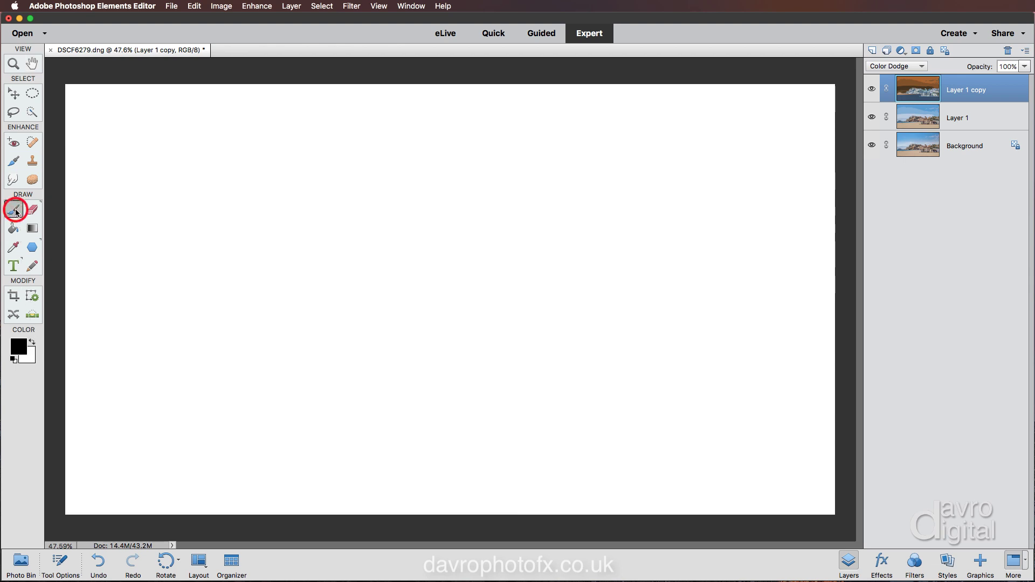
{"action": "left_click", "coordinate": [65, 563]}
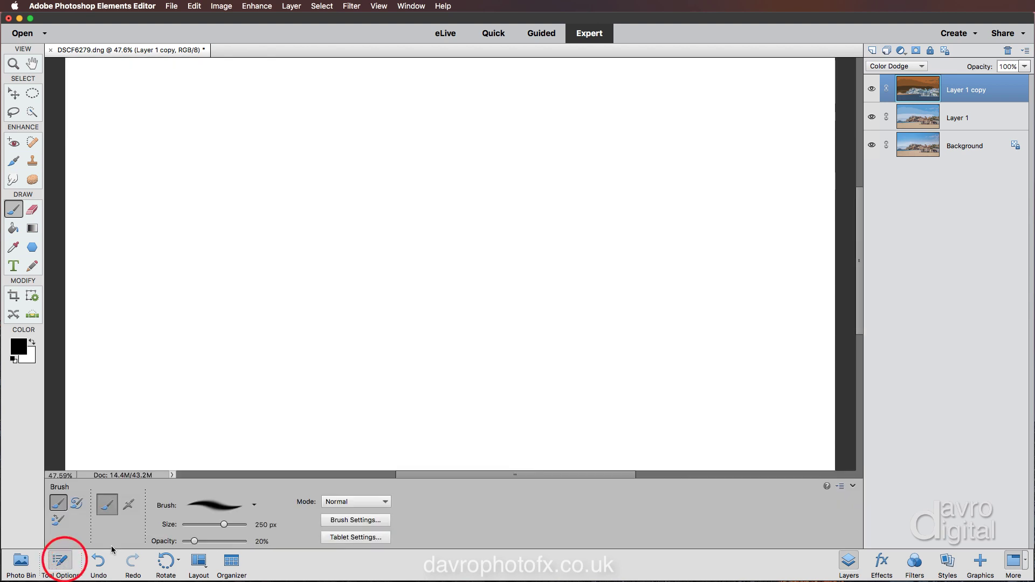
{"action": "right_click", "coordinate": [312, 254]}
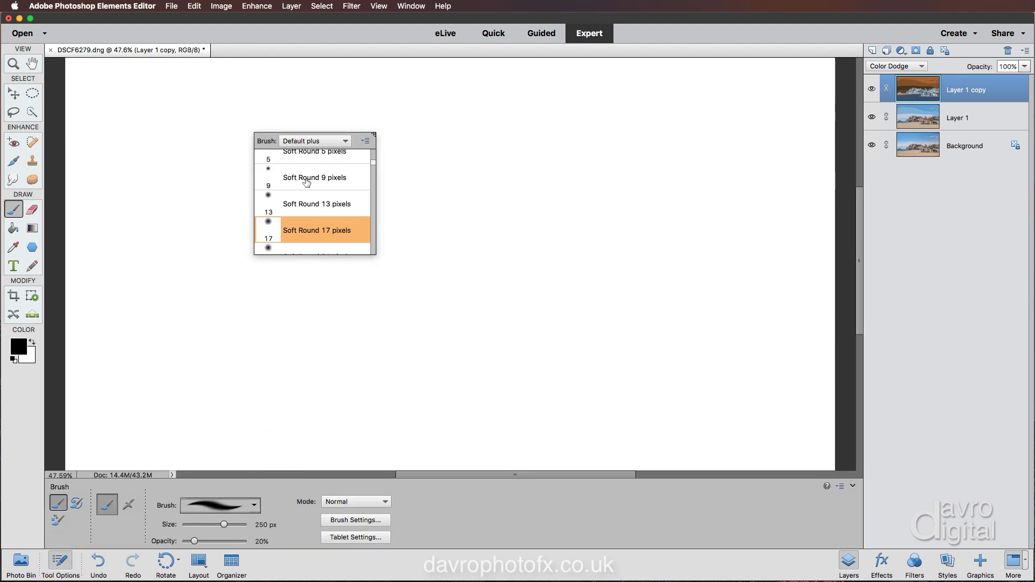
{"action": "scroll", "coordinate": [306, 183], "scroll_direction": "down", "scroll_amount": 10}
{"action": "scroll", "coordinate": [307, 184], "scroll_direction": "down", "scroll_amount": 6}
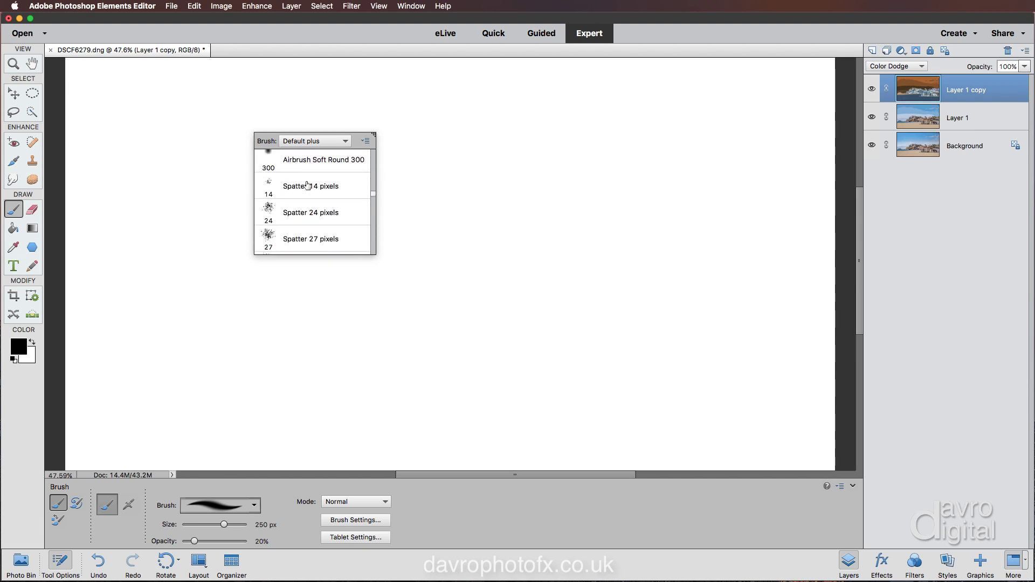
{"action": "scroll", "coordinate": [306, 185], "scroll_direction": "down", "scroll_amount": 4}
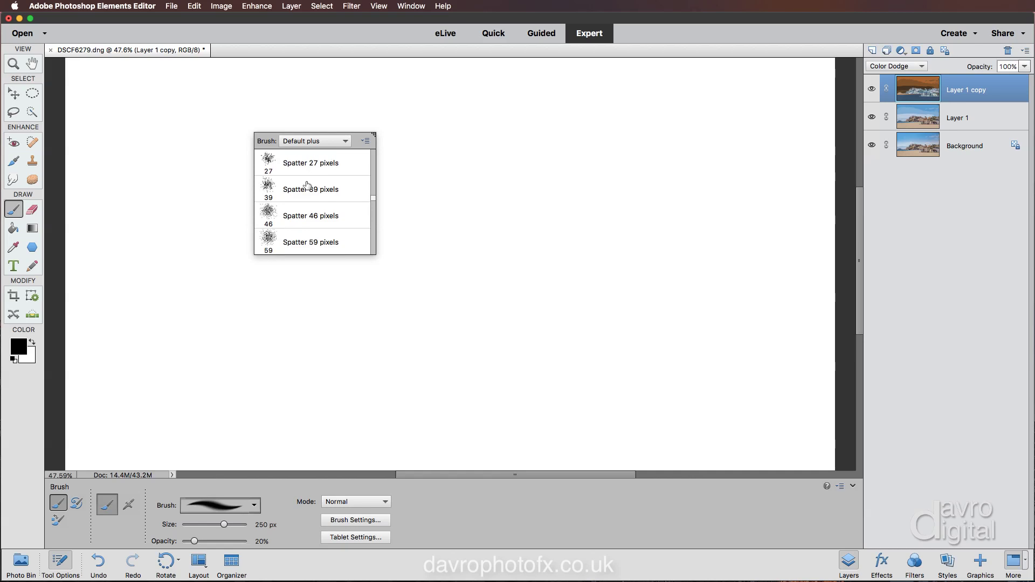
{"action": "left_click", "coordinate": [297, 237]}
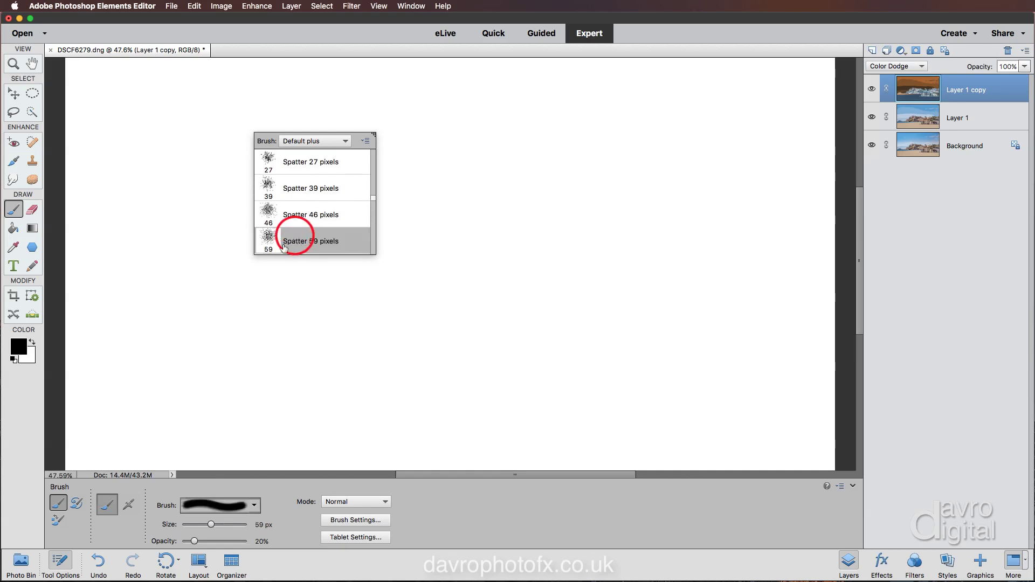
{"action": "left_click", "coordinate": [253, 283]}
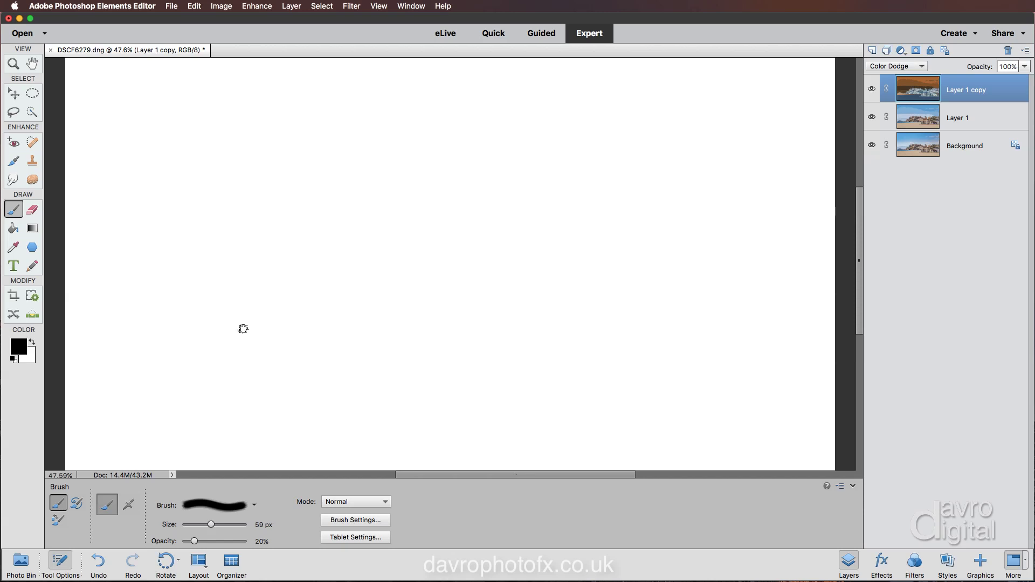
Set the spatter brush size to 300 px.
{"action": "left_click", "coordinate": [226, 525]}
{"action": "left_click_drag", "start_coordinate": [227, 527], "coordinate": [227, 525]}
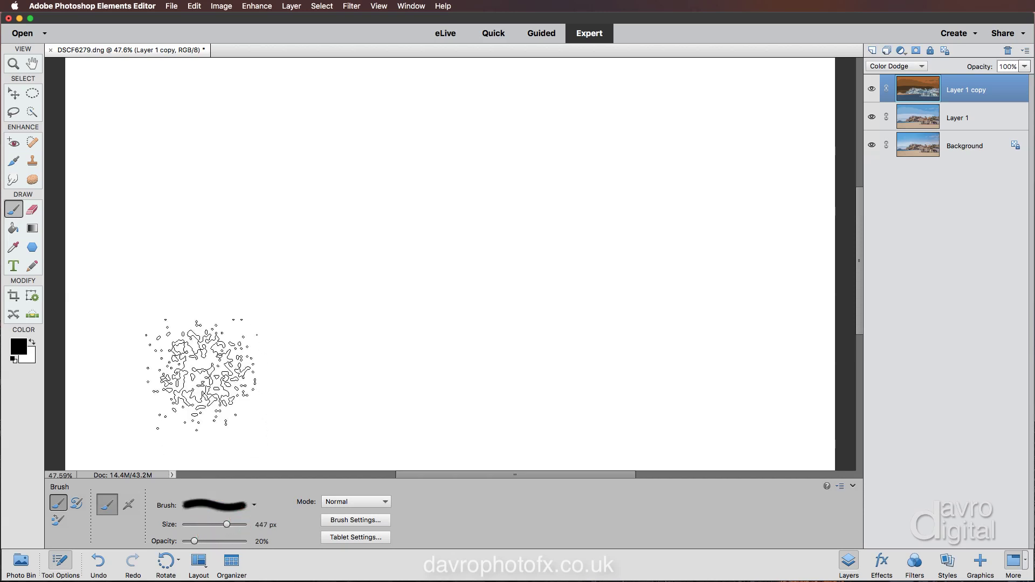
{"action": "key", "text": "bracketleft"}
{"action": "key", "text": "bracketleft"}
{"action": "key", "text": "bracketleft"}
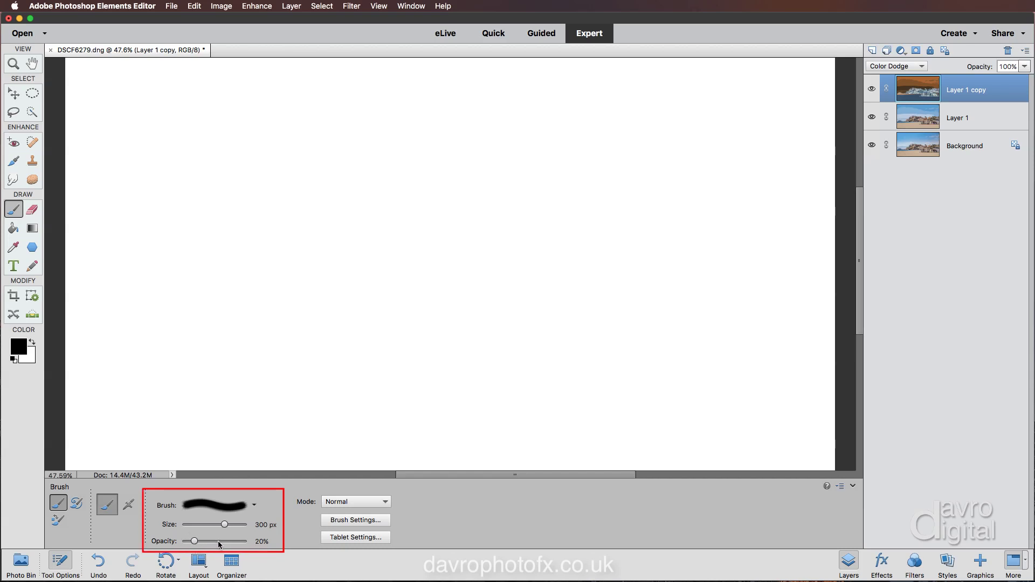
{"action": "left_click", "coordinate": [61, 564]}
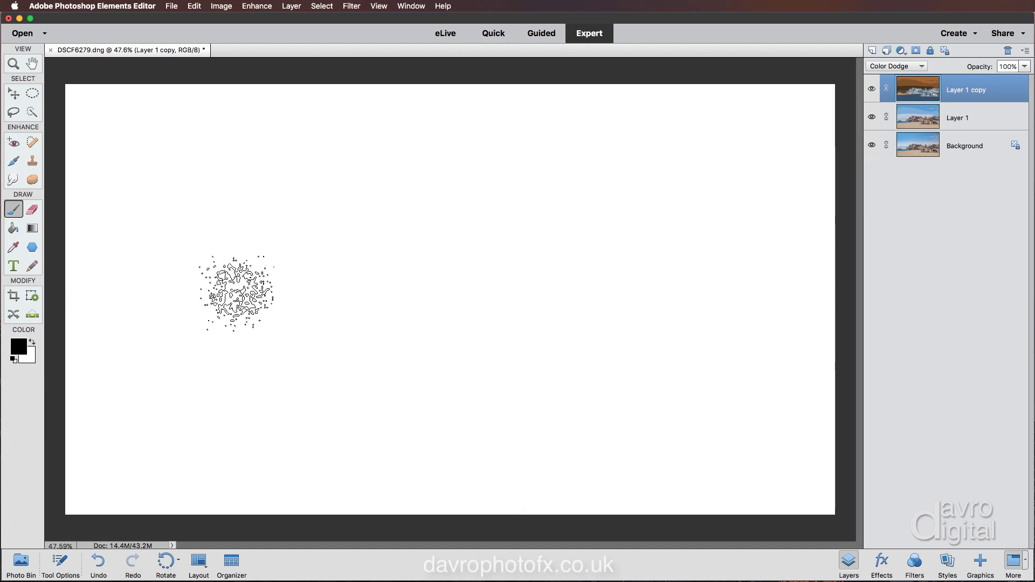
Paint loose black strokes across the Color Dodge layer to reveal the beach scene, leaving a rough white border.
{"action": "left_click", "coordinate": [224, 290]}
{"action": "mouse_move", "coordinate": [224, 290]}
{"action": "left_mouse_down"}
{"action": "mouse_move", "coordinate": [173, 115]}
{"action": "mouse_move", "coordinate": [220, 289]}
{"action": "mouse_move", "coordinate": [324, 115]}
{"action": "left_mouse_up"}
{"action": "left_click", "coordinate": [295, 282]}
{"action": "left_click_drag", "start_coordinate": [295, 281], "coordinate": [346, 196]}
{"action": "left_click_drag", "start_coordinate": [349, 289], "coordinate": [455, 173]}
{"action": "mouse_move", "coordinate": [323, 264]}
{"action": "left_mouse_down"}
{"action": "mouse_move", "coordinate": [301, 288]}
{"action": "mouse_move", "coordinate": [210, 411]}
{"action": "mouse_move", "coordinate": [232, 345]}
{"action": "mouse_move", "coordinate": [215, 288]}
{"action": "mouse_move", "coordinate": [142, 423]}
{"action": "mouse_move", "coordinate": [187, 278]}
{"action": "mouse_move", "coordinate": [110, 305]}
{"action": "mouse_move", "coordinate": [205, 269]}
{"action": "mouse_move", "coordinate": [165, 234]}
{"action": "mouse_move", "coordinate": [283, 305]}
{"action": "mouse_move", "coordinate": [363, 411]}
{"action": "mouse_move", "coordinate": [297, 345]}
{"action": "mouse_move", "coordinate": [297, 411]}
{"action": "mouse_move", "coordinate": [338, 451]}
{"action": "mouse_move", "coordinate": [243, 403]}
{"action": "mouse_move", "coordinate": [297, 456]}
{"action": "mouse_move", "coordinate": [244, 415]}
{"action": "mouse_move", "coordinate": [199, 425]}
{"action": "mouse_move", "coordinate": [261, 447]}
{"action": "mouse_move", "coordinate": [337, 313]}
{"action": "mouse_move", "coordinate": [427, 376]}
{"action": "mouse_move", "coordinate": [385, 329]}
{"action": "mouse_move", "coordinate": [389, 269]}
{"action": "mouse_move", "coordinate": [491, 338]}
{"action": "mouse_move", "coordinate": [385, 225]}
{"action": "mouse_move", "coordinate": [314, 201]}
{"action": "mouse_move", "coordinate": [301, 176]}
{"action": "mouse_move", "coordinate": [345, 252]}
{"action": "mouse_move", "coordinate": [238, 142]}
{"action": "mouse_move", "coordinate": [214, 191]}
{"action": "mouse_move", "coordinate": [169, 142]}
{"action": "mouse_move", "coordinate": [367, 238]}
{"action": "mouse_move", "coordinate": [453, 191]}
{"action": "mouse_move", "coordinate": [427, 257]}
{"action": "mouse_move", "coordinate": [518, 172]}
{"action": "mouse_move", "coordinate": [467, 297]}
{"action": "mouse_move", "coordinate": [566, 213]}
{"action": "mouse_move", "coordinate": [539, 225]}
{"action": "mouse_move", "coordinate": [477, 221]}
{"action": "mouse_move", "coordinate": [520, 134]}
{"action": "mouse_move", "coordinate": [521, 237]}
{"action": "mouse_move", "coordinate": [530, 172]}
{"action": "mouse_move", "coordinate": [514, 151]}
{"action": "mouse_move", "coordinate": [442, 165]}
{"action": "mouse_move", "coordinate": [429, 146]}
{"action": "mouse_move", "coordinate": [453, 223]}
{"action": "mouse_move", "coordinate": [367, 142]}
{"action": "mouse_move", "coordinate": [290, 187]}
{"action": "mouse_move", "coordinate": [149, 221]}
{"action": "mouse_move", "coordinate": [130, 174]}
{"action": "mouse_move", "coordinate": [128, 186]}
{"action": "mouse_move", "coordinate": [302, 270]}
{"action": "mouse_move", "coordinate": [422, 270]}
{"action": "mouse_move", "coordinate": [550, 221]}
{"action": "mouse_move", "coordinate": [529, 254]}
{"action": "mouse_move", "coordinate": [557, 299]}
{"action": "mouse_move", "coordinate": [654, 184]}
{"action": "mouse_move", "coordinate": [592, 205]}
{"action": "mouse_move", "coordinate": [593, 157]}
{"action": "mouse_move", "coordinate": [610, 164]}
{"action": "mouse_move", "coordinate": [643, 230]}
{"action": "mouse_move", "coordinate": [732, 152]}
{"action": "mouse_move", "coordinate": [646, 298]}
{"action": "mouse_move", "coordinate": [747, 221]}
{"action": "mouse_move", "coordinate": [686, 282]}
{"action": "mouse_move", "coordinate": [762, 236]}
{"action": "mouse_move", "coordinate": [635, 319]}
{"action": "mouse_move", "coordinate": [679, 377]}
{"action": "mouse_move", "coordinate": [620, 350]}
{"action": "mouse_move", "coordinate": [587, 388]}
{"action": "mouse_move", "coordinate": [590, 431]}
{"action": "mouse_move", "coordinate": [485, 426]}
{"action": "mouse_move", "coordinate": [520, 412]}
{"action": "mouse_move", "coordinate": [436, 409]}
{"action": "mouse_move", "coordinate": [397, 439]}
{"action": "mouse_move", "coordinate": [443, 467]}
{"action": "mouse_move", "coordinate": [566, 462]}
{"action": "mouse_move", "coordinate": [574, 418]}
{"action": "mouse_move", "coordinate": [641, 431]}
{"action": "mouse_move", "coordinate": [722, 329]}
{"action": "mouse_move", "coordinate": [754, 318]}
{"action": "mouse_move", "coordinate": [723, 226]}
{"action": "mouse_move", "coordinate": [769, 143]}
{"action": "mouse_move", "coordinate": [642, 151]}
{"action": "mouse_move", "coordinate": [573, 231]}
{"action": "mouse_move", "coordinate": [595, 312]}
{"action": "mouse_move", "coordinate": [611, 305]}
{"action": "mouse_move", "coordinate": [425, 353]}
{"action": "mouse_move", "coordinate": [304, 329]}
{"action": "mouse_move", "coordinate": [258, 372]}
{"action": "mouse_move", "coordinate": [330, 343]}
{"action": "mouse_move", "coordinate": [409, 367]}
{"action": "mouse_move", "coordinate": [624, 374]}
{"action": "mouse_move", "coordinate": [615, 348]}
{"action": "mouse_move", "coordinate": [646, 355]}
{"action": "mouse_move", "coordinate": [619, 356]}
{"action": "mouse_move", "coordinate": [541, 404]}
{"action": "mouse_move", "coordinate": [517, 393]}
{"action": "mouse_move", "coordinate": [721, 421]}
{"action": "mouse_move", "coordinate": [776, 372]}
{"action": "mouse_move", "coordinate": [749, 315]}
{"action": "mouse_move", "coordinate": [774, 296]}
{"action": "mouse_move", "coordinate": [754, 237]}
{"action": "left_mouse_up"}
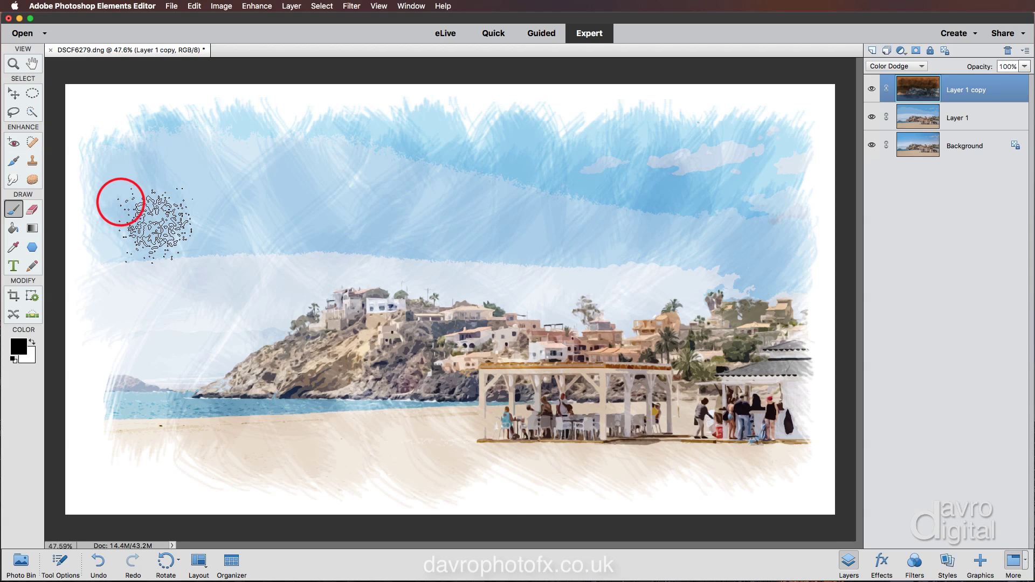
Try a larger spatter brush size and reduce it again.
{"action": "key", "text": "bracketright"}
{"action": "key", "text": "bracketright"}
{"action": "key", "text": "bracketright"}
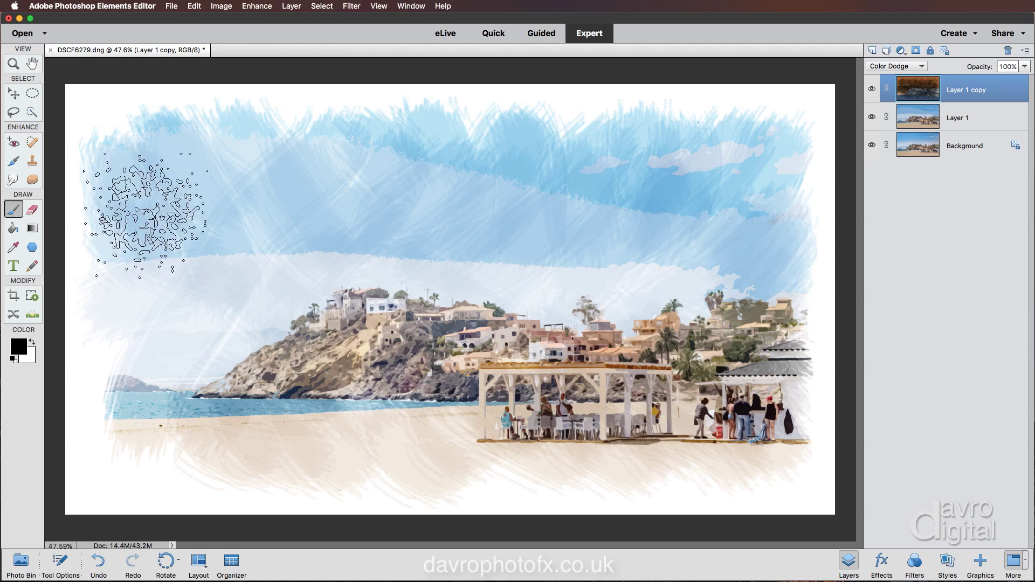
{"action": "key", "text": "bracketleft"}
{"action": "key", "text": "bracketleft"}
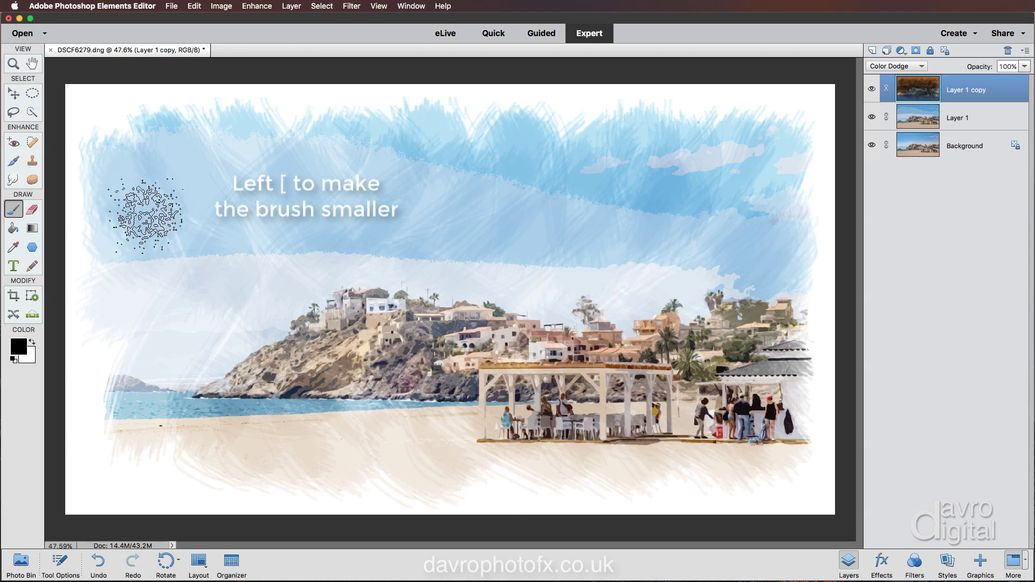
Paint more black strokes over the island, sea and sand and touch up the sky on the Color Dodge layer.
{"action": "left_click", "coordinate": [135, 355]}
{"action": "mouse_move", "coordinate": [135, 354]}
{"action": "left_mouse_down"}
{"action": "mouse_move", "coordinate": [107, 370]}
{"action": "mouse_move", "coordinate": [104, 386]}
{"action": "left_mouse_up"}
{"action": "mouse_move", "coordinate": [114, 424]}
{"action": "left_mouse_down"}
{"action": "mouse_move", "coordinate": [106, 449]}
{"action": "mouse_move", "coordinate": [152, 434]}
{"action": "mouse_move", "coordinate": [140, 468]}
{"action": "mouse_move", "coordinate": [160, 456]}
{"action": "mouse_move", "coordinate": [168, 470]}
{"action": "mouse_move", "coordinate": [192, 453]}
{"action": "mouse_move", "coordinate": [198, 469]}
{"action": "mouse_move", "coordinate": [223, 453]}
{"action": "mouse_move", "coordinate": [231, 470]}
{"action": "mouse_move", "coordinate": [267, 455]}
{"action": "mouse_move", "coordinate": [276, 469]}
{"action": "mouse_move", "coordinate": [390, 477]}
{"action": "mouse_move", "coordinate": [479, 466]}
{"action": "mouse_move", "coordinate": [524, 446]}
{"action": "left_mouse_up"}
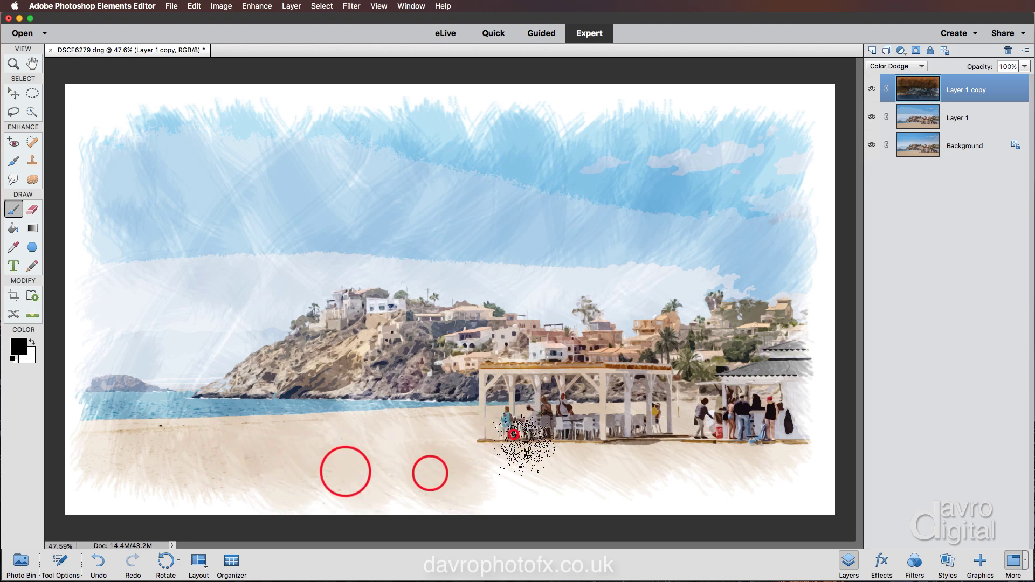
{"action": "left_click_drag", "start_coordinate": [569, 133], "coordinate": [580, 159]}
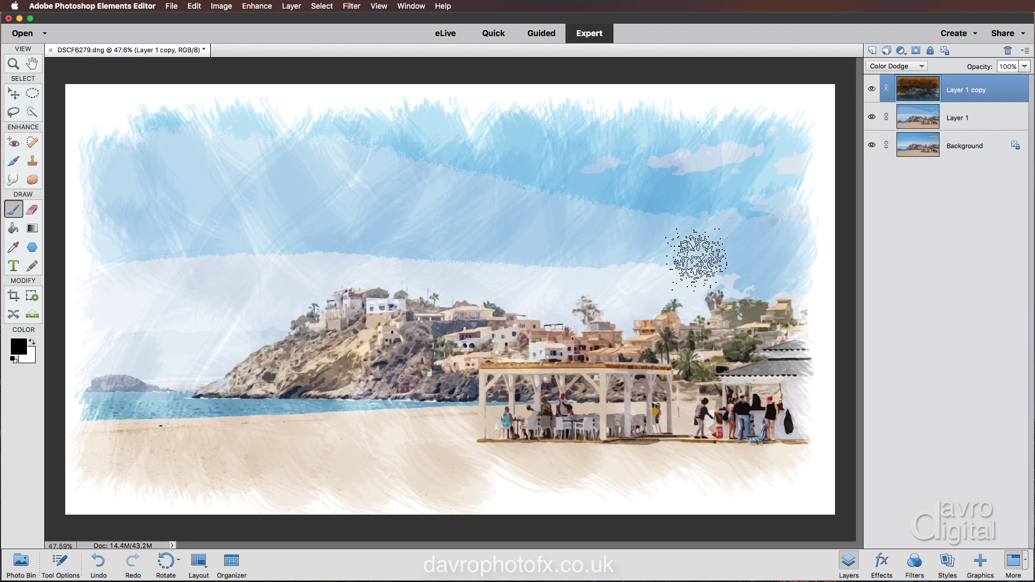
Add a layer mask to Layer 1 and paint black with a smaller spatter brush along the hard tonal edges in the sky.
{"action": "left_click", "coordinate": [957, 117]}
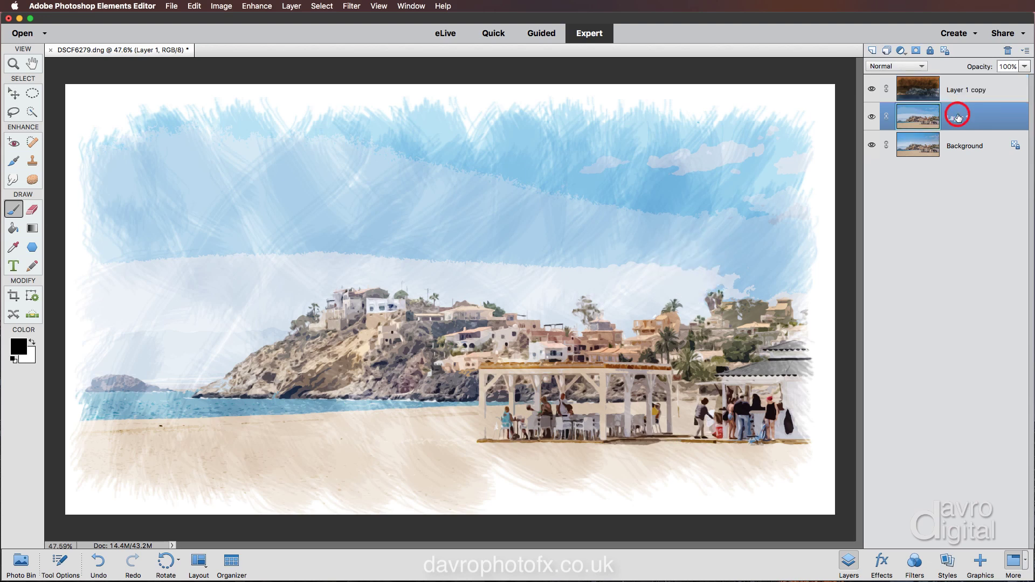
{"action": "left_click", "coordinate": [915, 50]}
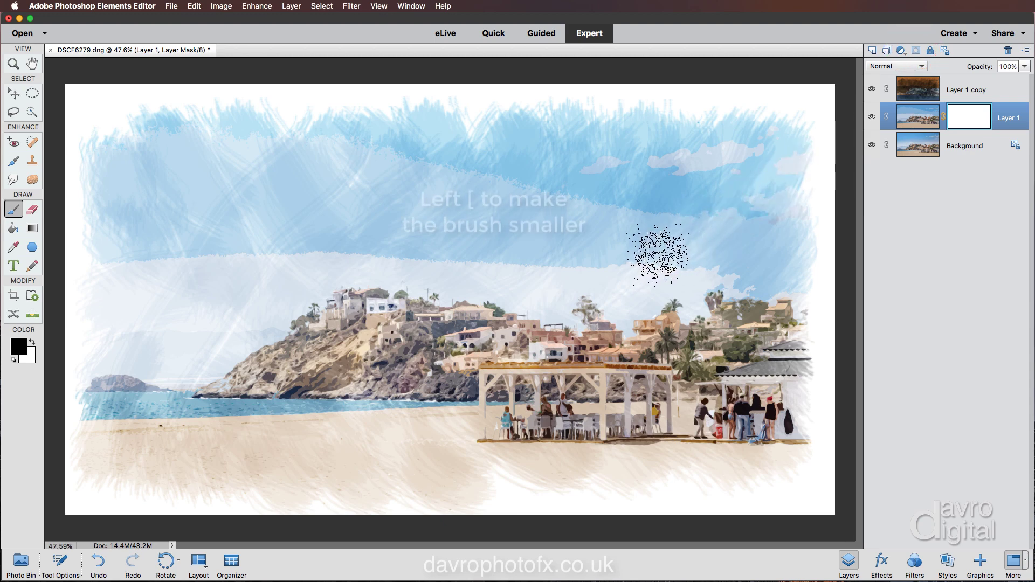
{"action": "key", "text": "bracketleft"}
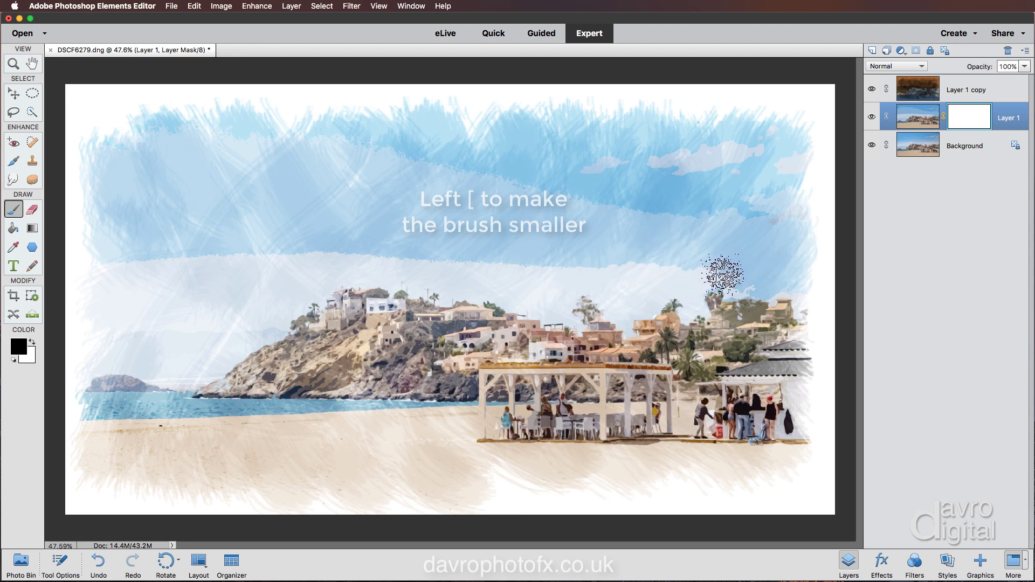
{"action": "mouse_move", "coordinate": [736, 278]}
{"action": "left_mouse_down"}
{"action": "mouse_move", "coordinate": [700, 274]}
{"action": "mouse_move", "coordinate": [703, 262]}
{"action": "mouse_move", "coordinate": [683, 275]}
{"action": "mouse_move", "coordinate": [689, 266]}
{"action": "mouse_move", "coordinate": [540, 275]}
{"action": "mouse_move", "coordinate": [512, 264]}
{"action": "mouse_move", "coordinate": [550, 258]}
{"action": "mouse_move", "coordinate": [601, 268]}
{"action": "mouse_move", "coordinate": [503, 273]}
{"action": "mouse_move", "coordinate": [515, 263]}
{"action": "mouse_move", "coordinate": [494, 275]}
{"action": "mouse_move", "coordinate": [493, 254]}
{"action": "mouse_move", "coordinate": [475, 268]}
{"action": "mouse_move", "coordinate": [321, 254]}
{"action": "mouse_move", "coordinate": [291, 263]}
{"action": "mouse_move", "coordinate": [331, 258]}
{"action": "mouse_move", "coordinate": [271, 269]}
{"action": "mouse_move", "coordinate": [283, 276]}
{"action": "mouse_move", "coordinate": [298, 260]}
{"action": "mouse_move", "coordinate": [129, 262]}
{"action": "mouse_move", "coordinate": [247, 246]}
{"action": "mouse_move", "coordinate": [505, 254]}
{"action": "left_mouse_up"}
{"action": "left_click_drag", "start_coordinate": [740, 283], "coordinate": [750, 280]}
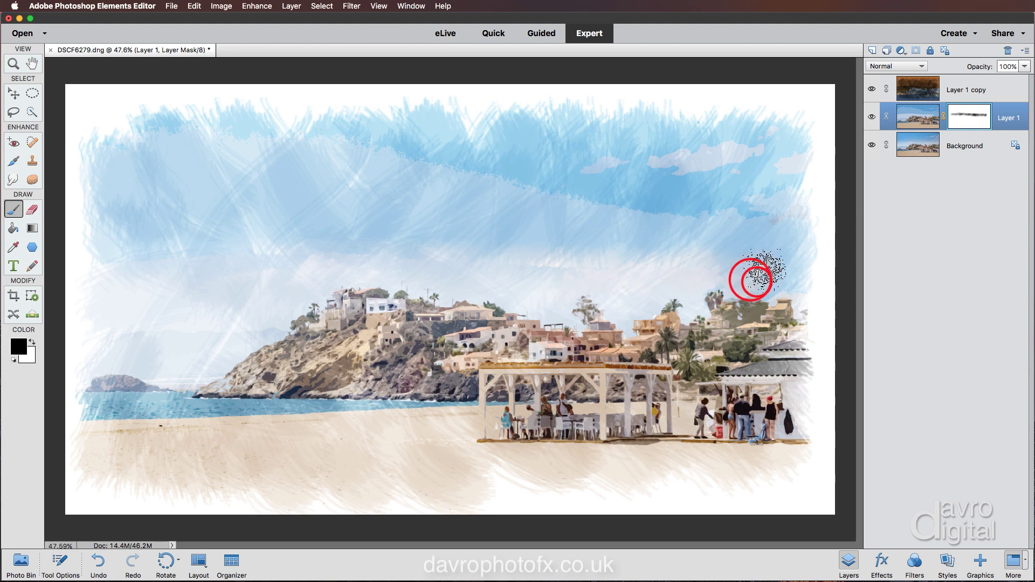
{"action": "mouse_move", "coordinate": [759, 218]}
{"action": "left_mouse_down"}
{"action": "mouse_move", "coordinate": [736, 211]}
{"action": "mouse_move", "coordinate": [727, 224]}
{"action": "mouse_move", "coordinate": [630, 210]}
{"action": "left_mouse_up"}
{"action": "mouse_move", "coordinate": [564, 194]}
{"action": "left_mouse_down"}
{"action": "mouse_move", "coordinate": [592, 200]}
{"action": "mouse_move", "coordinate": [569, 213]}
{"action": "mouse_move", "coordinate": [581, 196]}
{"action": "mouse_move", "coordinate": [584, 215]}
{"action": "mouse_move", "coordinate": [632, 200]}
{"action": "mouse_move", "coordinate": [617, 227]}
{"action": "mouse_move", "coordinate": [586, 186]}
{"action": "mouse_move", "coordinate": [561, 222]}
{"action": "mouse_move", "coordinate": [543, 182]}
{"action": "mouse_move", "coordinate": [511, 195]}
{"action": "mouse_move", "coordinate": [479, 176]}
{"action": "mouse_move", "coordinate": [472, 190]}
{"action": "mouse_move", "coordinate": [453, 167]}
{"action": "mouse_move", "coordinate": [443, 177]}
{"action": "mouse_move", "coordinate": [431, 157]}
{"action": "mouse_move", "coordinate": [419, 172]}
{"action": "mouse_move", "coordinate": [405, 157]}
{"action": "mouse_move", "coordinate": [402, 166]}
{"action": "mouse_move", "coordinate": [389, 143]}
{"action": "mouse_move", "coordinate": [388, 166]}
{"action": "mouse_move", "coordinate": [376, 144]}
{"action": "mouse_move", "coordinate": [366, 178]}
{"action": "left_mouse_up"}
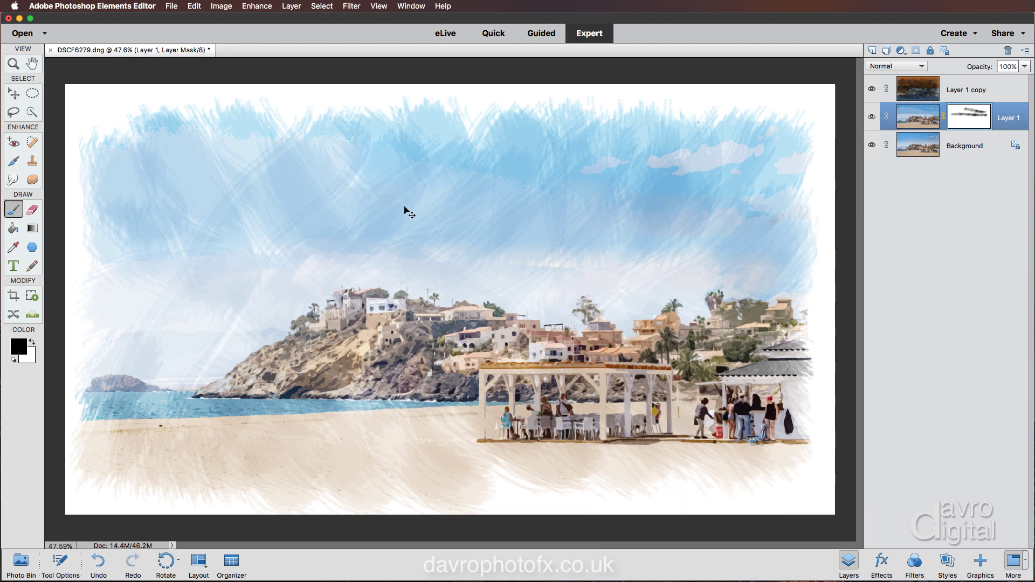
Paint black with the spatter brush on Layer 1's mask over the remaining hard tonal edges in the sky above the hill and buildings.
{"action": "key", "text": "super+1"}
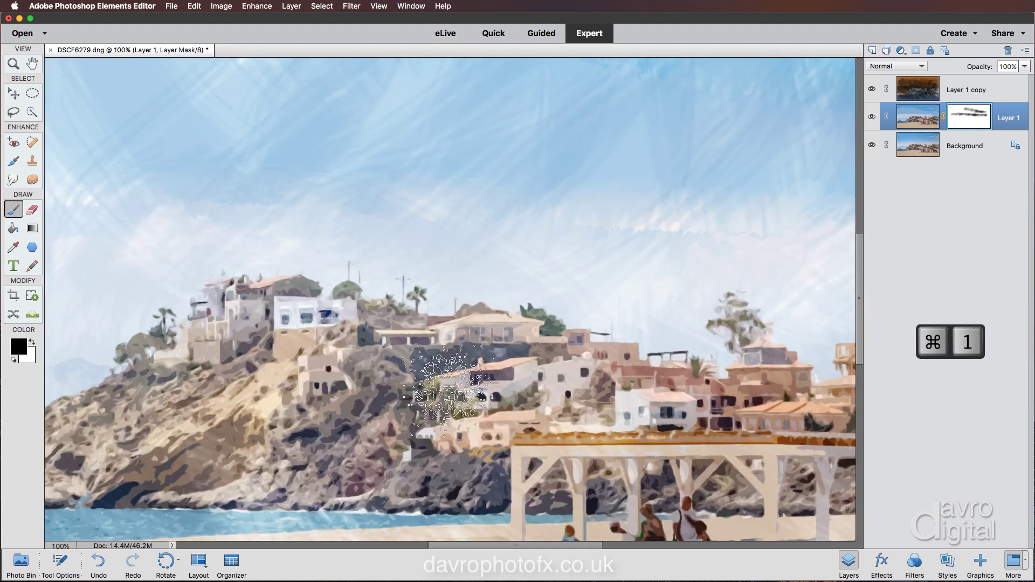
{"action": "left_click_drag", "start_coordinate": [383, 431], "coordinate": [376, 322]}
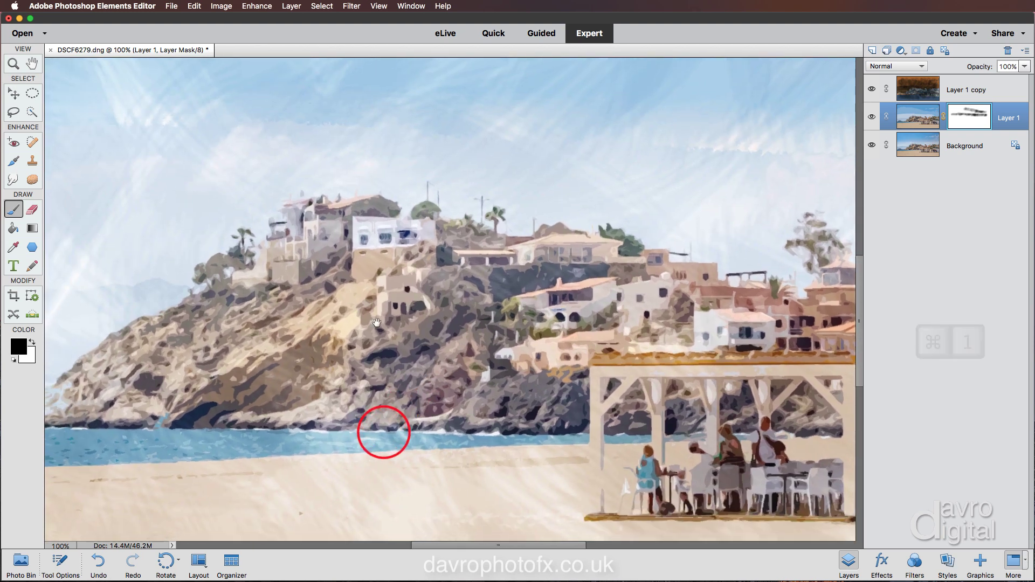
{"action": "left_click_drag", "start_coordinate": [590, 405], "coordinate": [417, 386]}
{"action": "left_click_drag", "start_coordinate": [563, 389], "coordinate": [572, 497]}
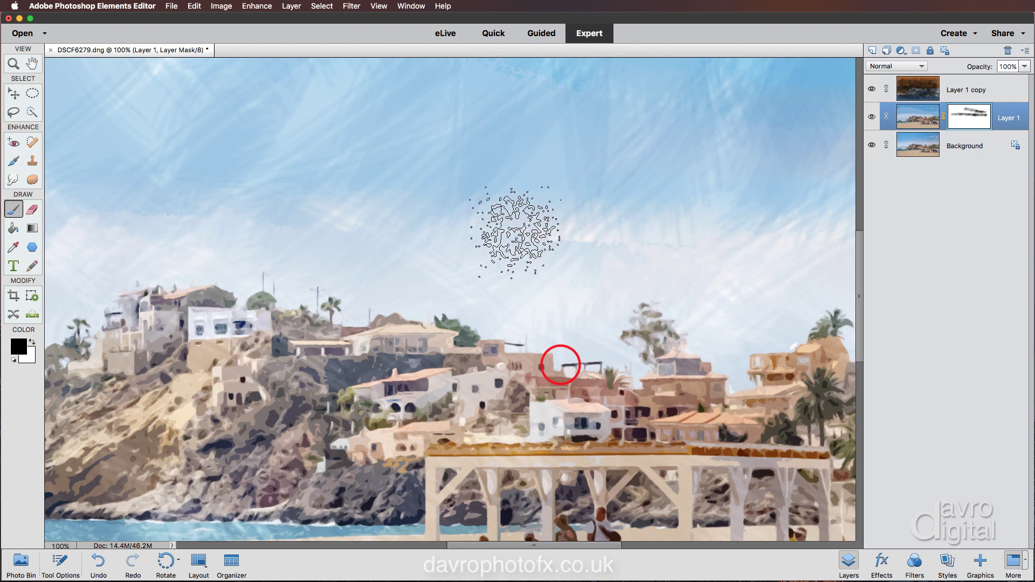
{"action": "mouse_move", "coordinate": [447, 233]}
{"action": "left_mouse_down"}
{"action": "mouse_move", "coordinate": [623, 247]}
{"action": "mouse_move", "coordinate": [671, 215]}
{"action": "left_mouse_up"}
{"action": "mouse_move", "coordinate": [697, 249]}
{"action": "left_mouse_down"}
{"action": "mouse_move", "coordinate": [705, 220]}
{"action": "mouse_move", "coordinate": [665, 243]}
{"action": "left_mouse_up"}
{"action": "left_click_drag", "start_coordinate": [351, 233], "coordinate": [649, 271]}
{"action": "left_click", "coordinate": [434, 249]}
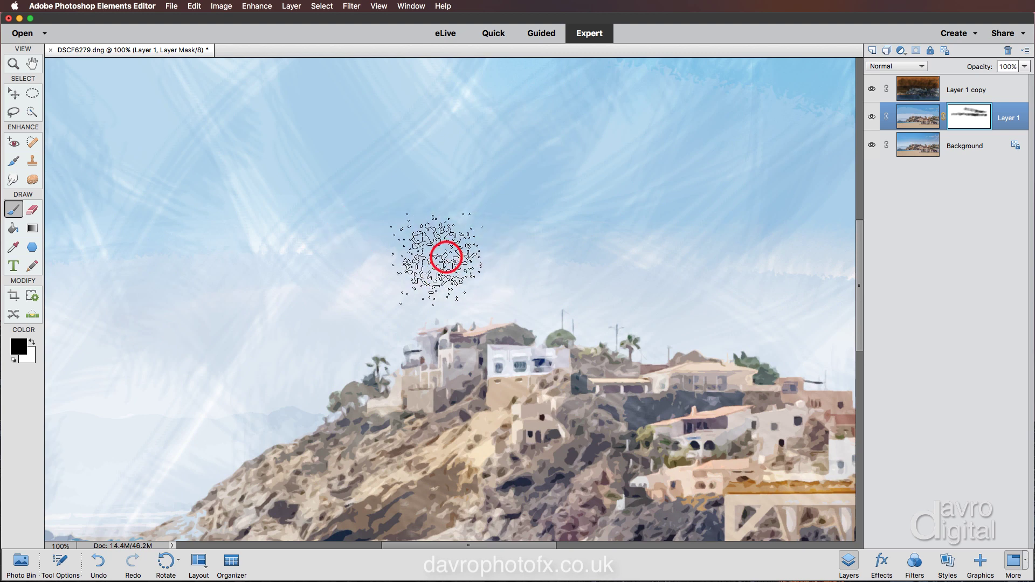
{"action": "left_click_drag", "start_coordinate": [338, 259], "coordinate": [290, 231]}
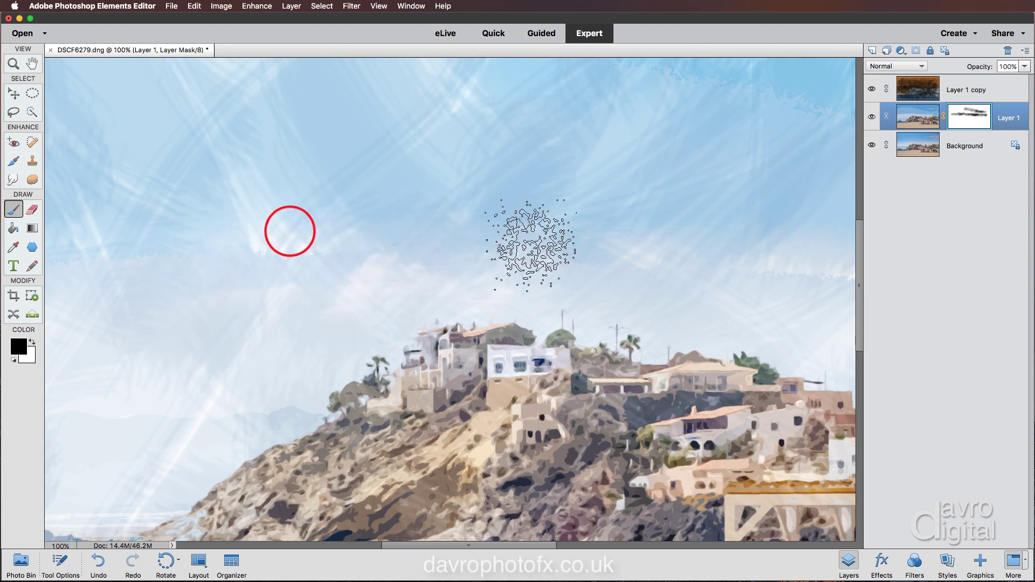
Dab black spatter strokes on the Layer 1 copy layer along the band where the blue sky meets the pale clouds.
{"action": "left_click", "coordinate": [923, 88]}
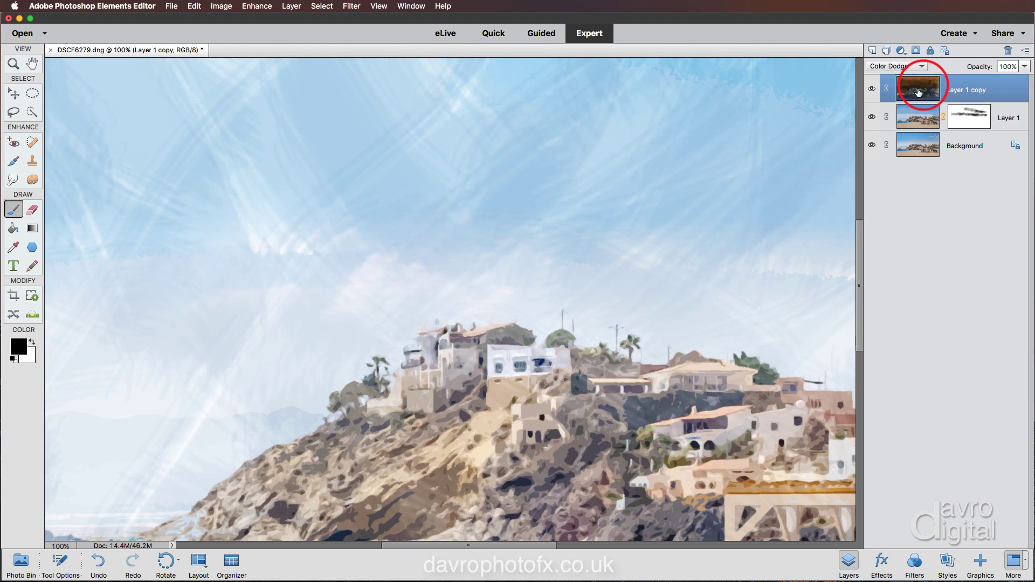
{"action": "left_click", "coordinate": [259, 256]}
{"action": "left_click", "coordinate": [365, 273]}
{"action": "left_click", "coordinate": [501, 257]}
{"action": "left_click", "coordinate": [642, 279]}
{"action": "left_click", "coordinate": [783, 268]}
Touch up the wider sky on the Color Dodge layer with more black spatter dabs across its upper part and above the village.
{"action": "key", "text": "super+0"}
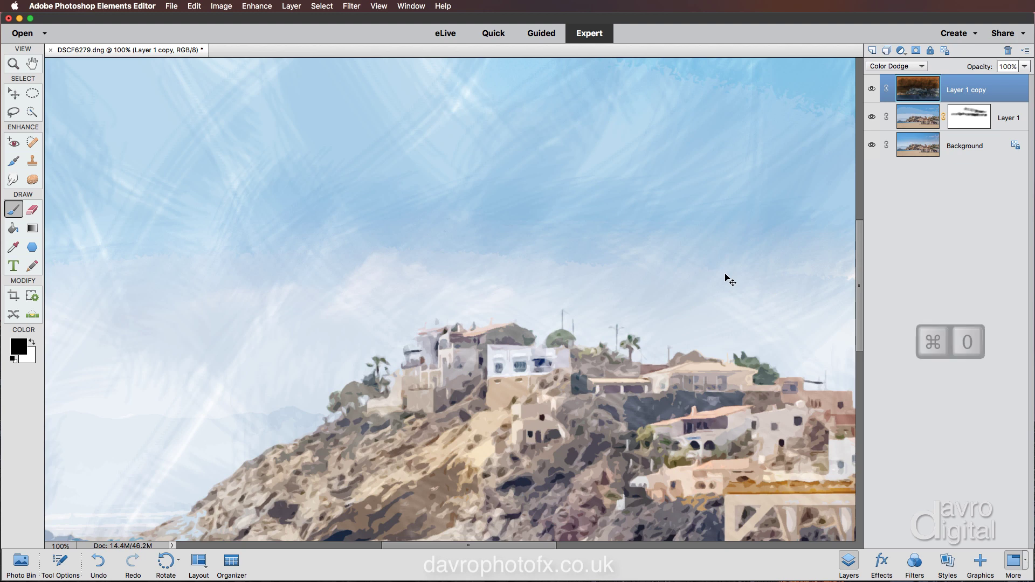
{"action": "left_click", "coordinate": [747, 222]}
{"action": "left_click", "coordinate": [712, 221]}
{"action": "left_click", "coordinate": [679, 192]}
{"action": "left_click", "coordinate": [629, 187]}
{"action": "left_click", "coordinate": [569, 177]}
{"action": "left_click", "coordinate": [478, 185]}
{"action": "left_click", "coordinate": [399, 162]}
{"action": "left_click", "coordinate": [327, 174]}
{"action": "left_click", "coordinate": [571, 259]}
{"action": "left_click", "coordinate": [593, 250]}
{"action": "left_click", "coordinate": [641, 252]}
{"action": "left_click", "coordinate": [680, 270]}
{"action": "left_click", "coordinate": [723, 257]}
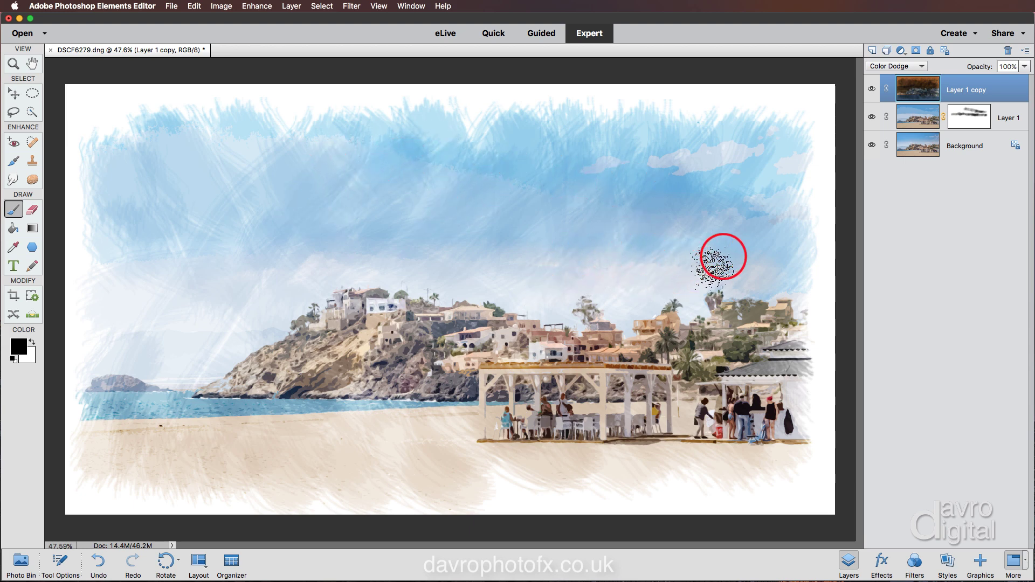
Add a new layer above Layer 1 copy and fill it with 50% Gray in Normal mode at 100% opacity.
{"action": "left_click", "coordinate": [872, 51]}
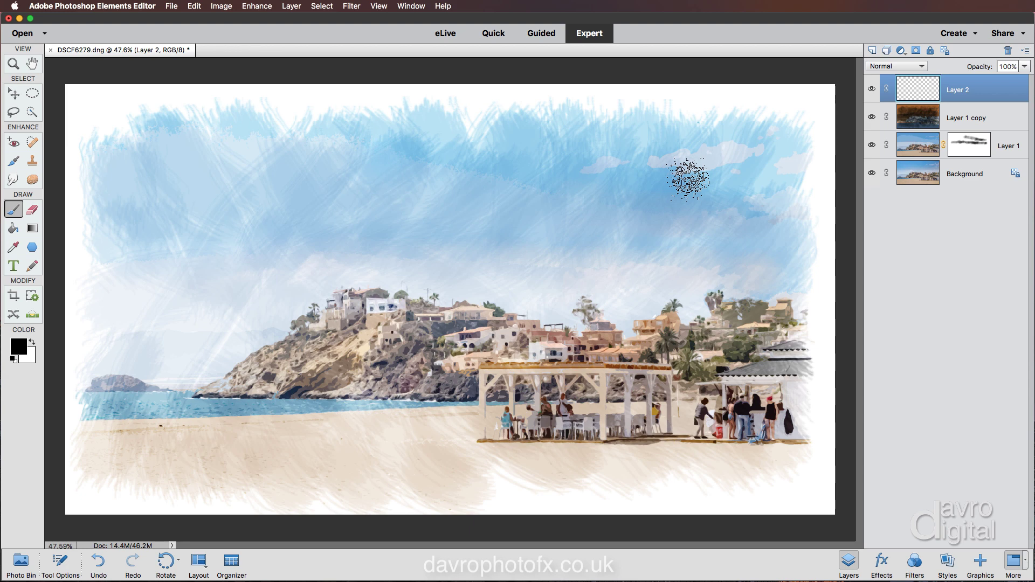
{"action": "key", "text": "h"}
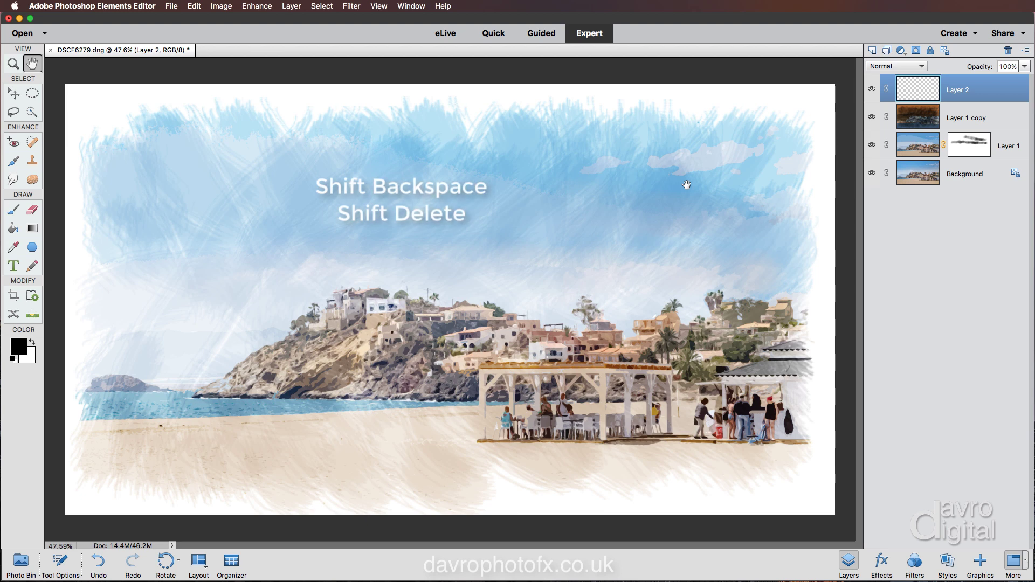
{"action": "key", "text": "shift+BackSpace"}
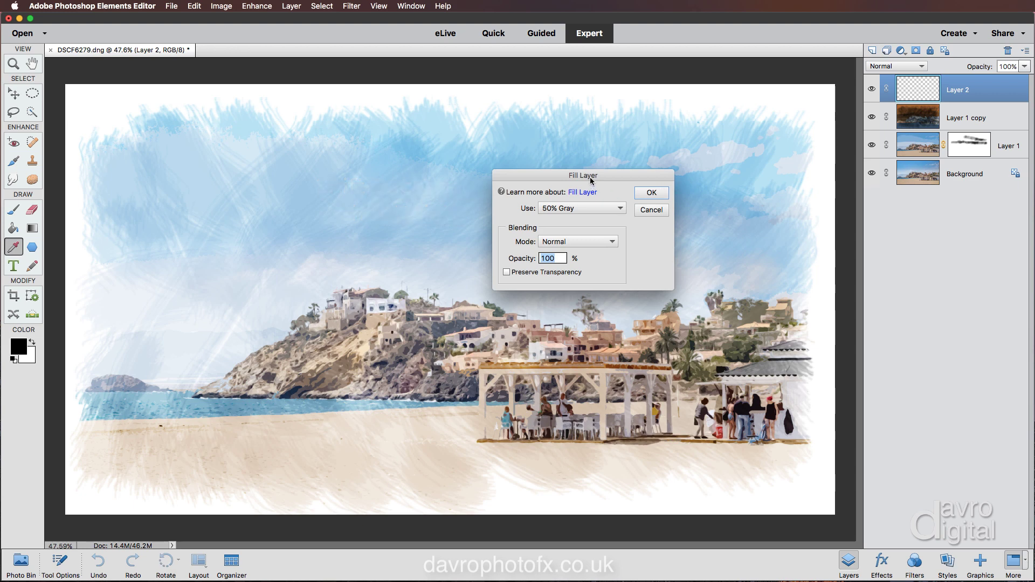
{"action": "left_click", "coordinate": [561, 210]}
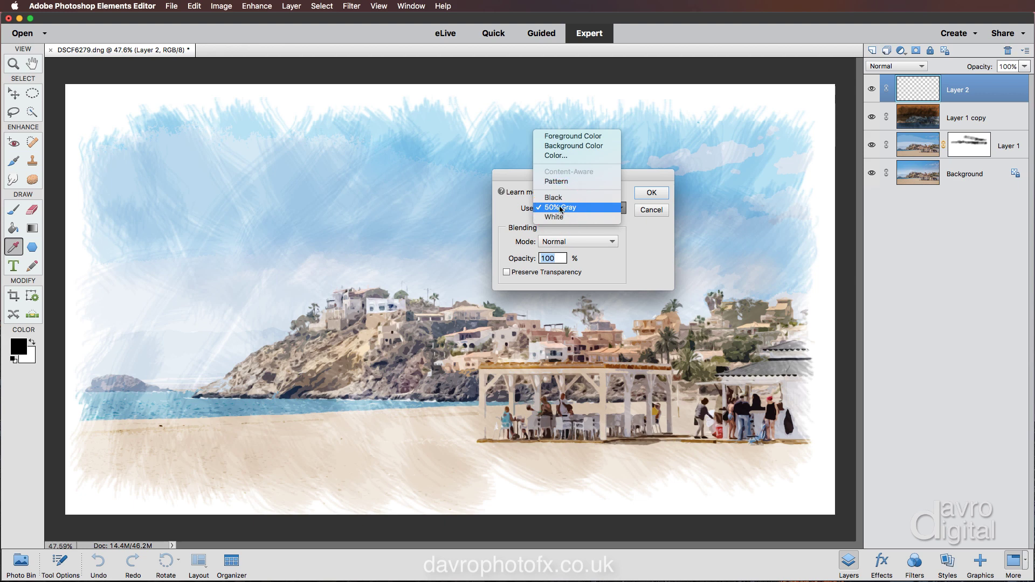
{"action": "left_click", "coordinate": [560, 208]}
{"action": "left_click", "coordinate": [649, 193]}
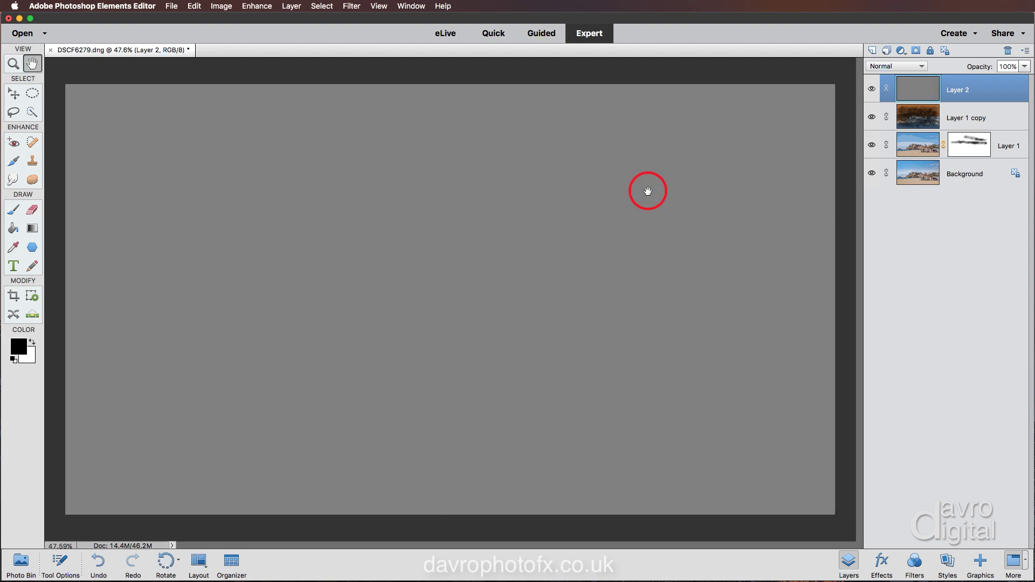
Apply the Texturizer filter to the gray layer with Sandstone texture, 200% scaling, relief 8 and light from the top.
{"action": "left_click", "coordinate": [346, 9]}
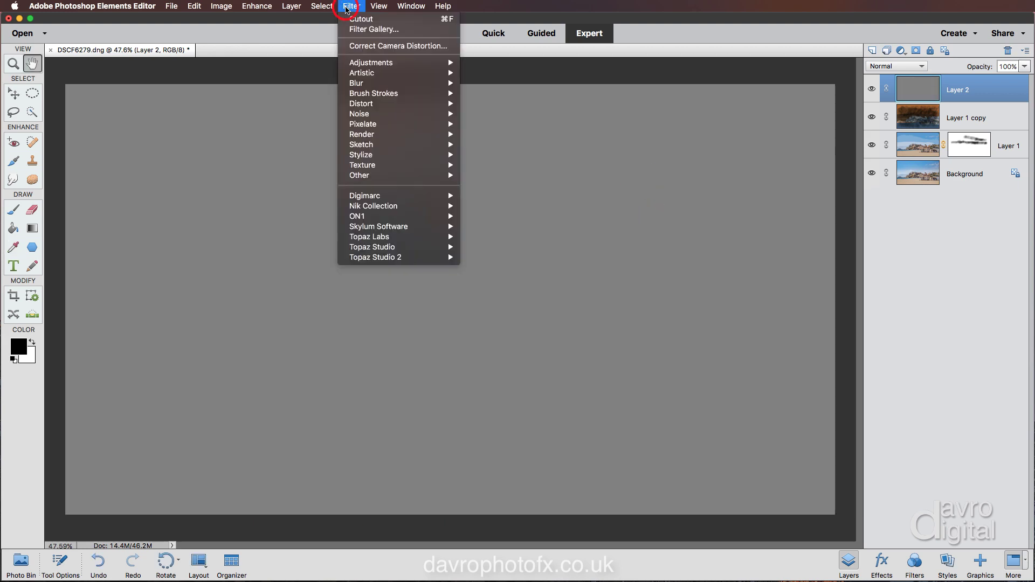
{"action": "mouse_move", "coordinate": [352, 166]}
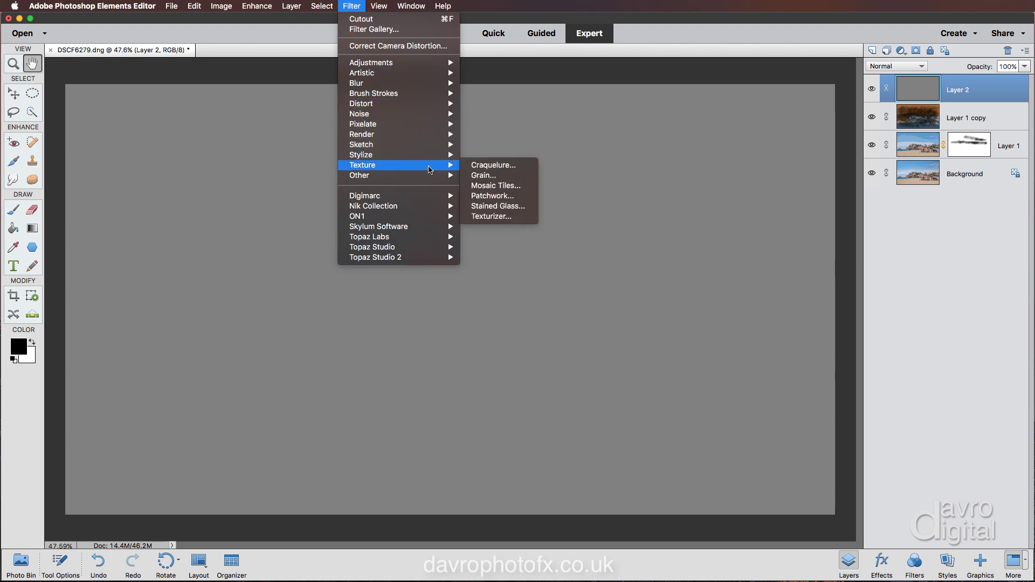
{"action": "left_click", "coordinate": [496, 217]}
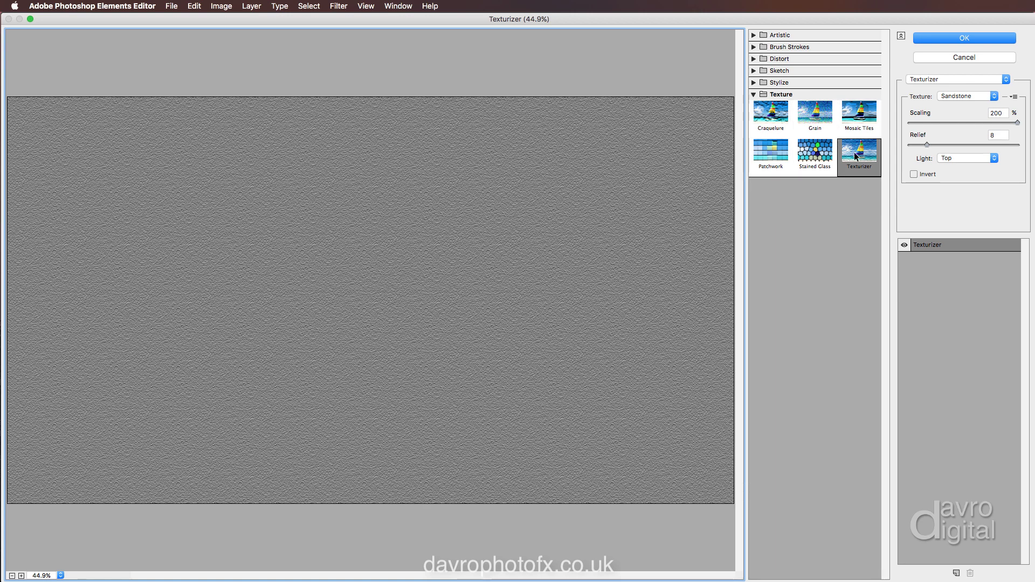
{"action": "left_click", "coordinate": [956, 96]}
{"action": "left_click", "coordinate": [957, 96]}
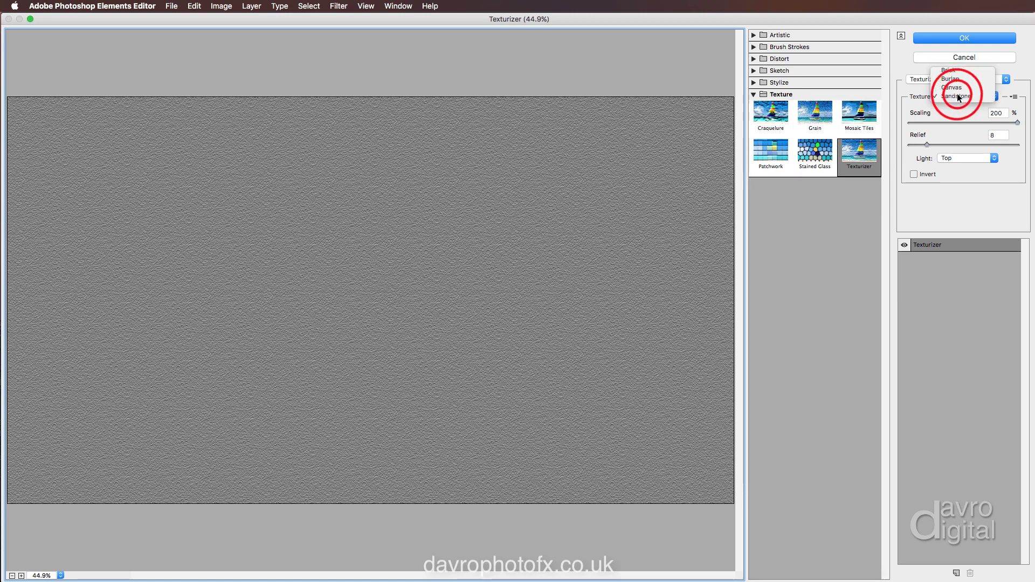
{"action": "right_click", "coordinate": [569, 194]}
{"action": "left_click", "coordinate": [593, 268]}
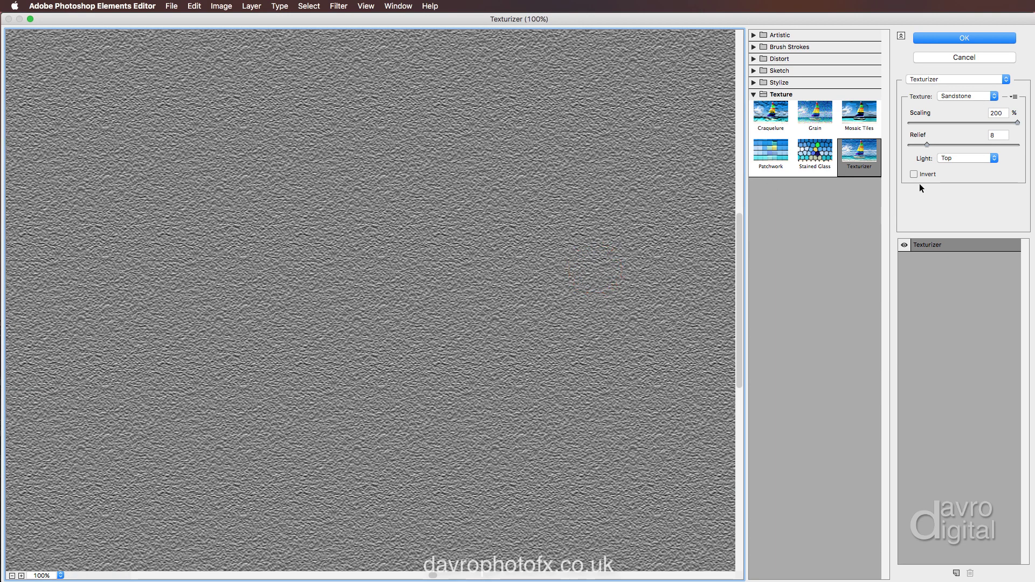
{"action": "left_click", "coordinate": [927, 142]}
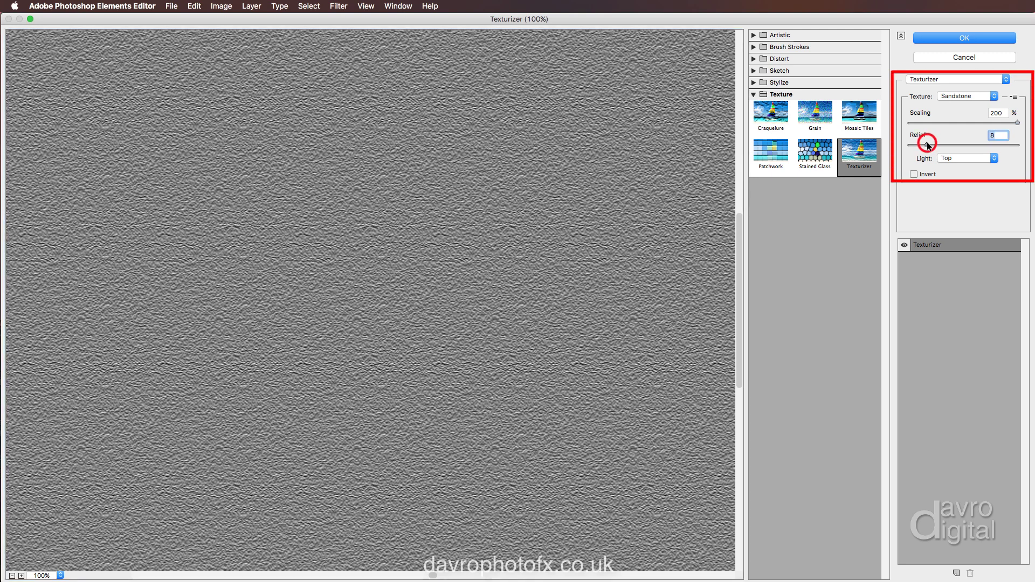
{"action": "left_click_drag", "start_coordinate": [928, 142], "coordinate": [930, 143]}
{"action": "left_click", "coordinate": [930, 143]}
{"action": "left_click", "coordinate": [953, 37]}
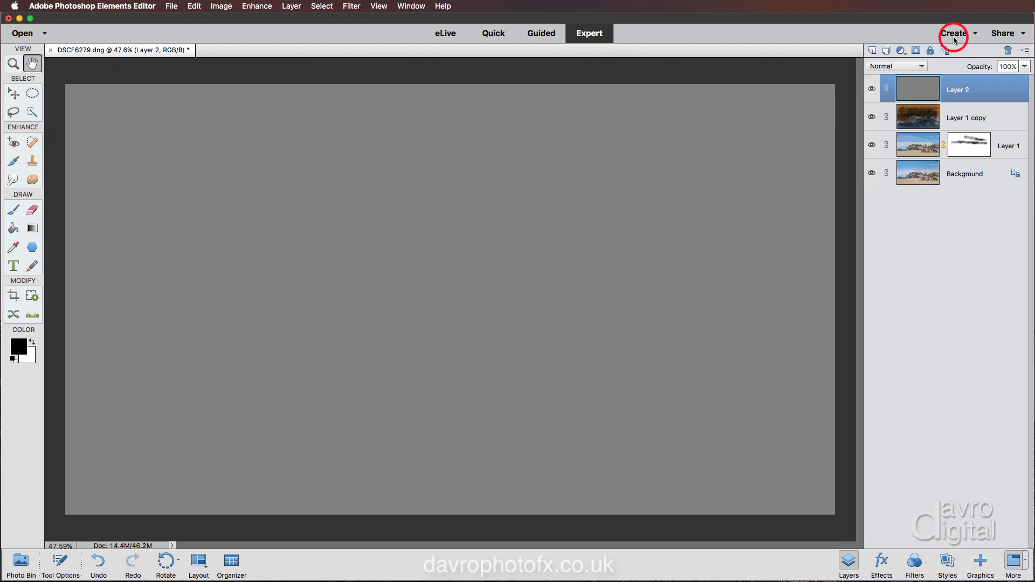
Set the texture layer's blend mode to Soft Light and lower its opacity to 68%.
{"action": "left_click", "coordinate": [912, 67]}
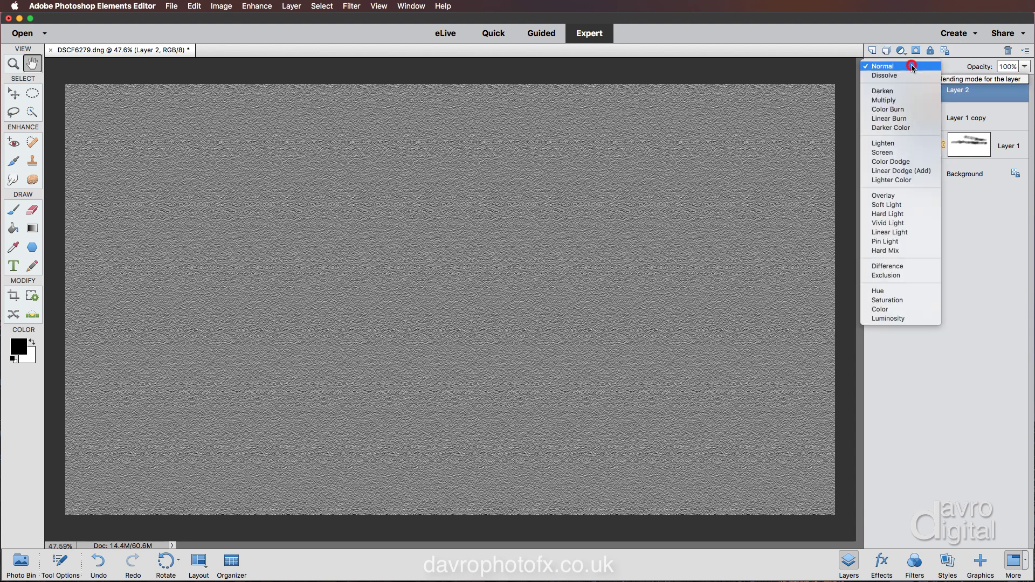
{"action": "left_click", "coordinate": [903, 205]}
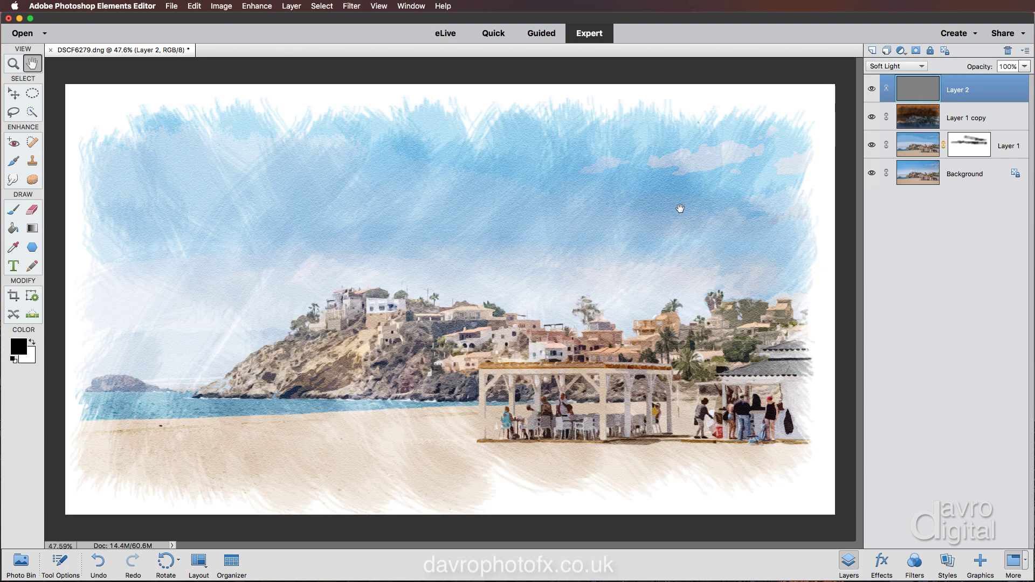
{"action": "key", "text": "super+1"}
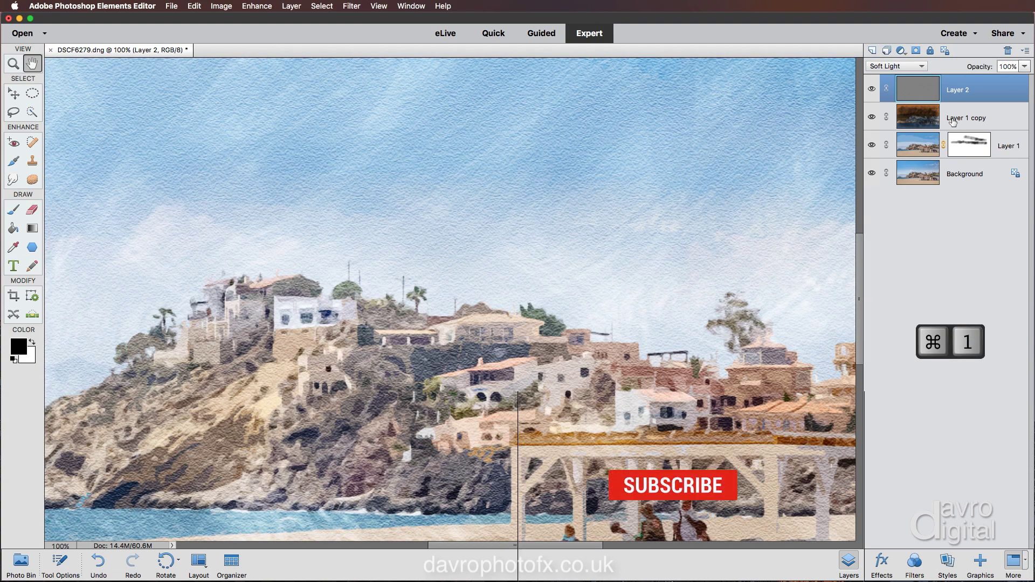
{"action": "left_click_drag", "start_coordinate": [982, 66], "coordinate": [976, 65]}
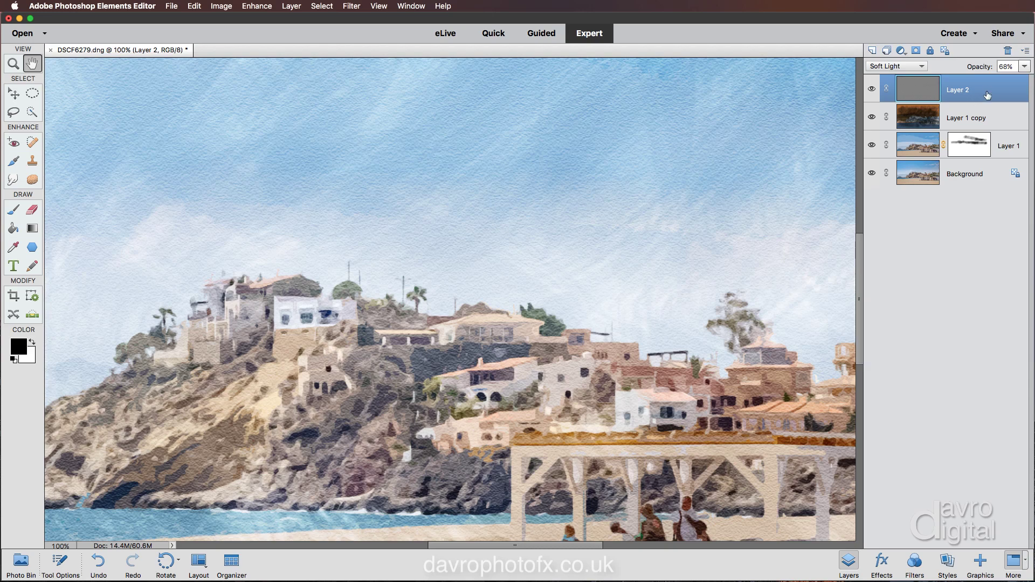
{"action": "key", "text": "super+0"}
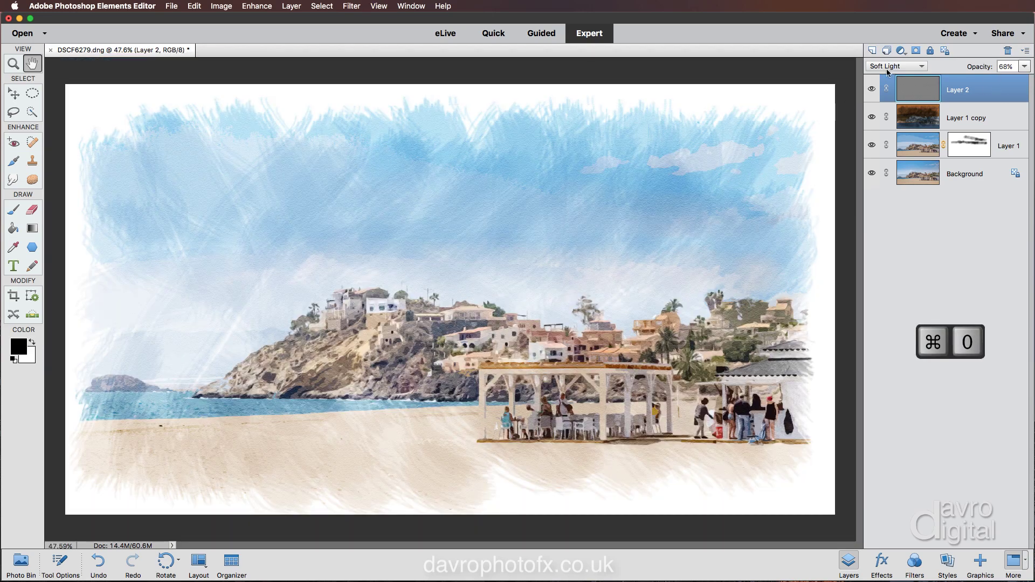
Add a Hue/Saturation adjustment layer above the texture layer with saturation at +17.
{"action": "left_click", "coordinate": [901, 50]}
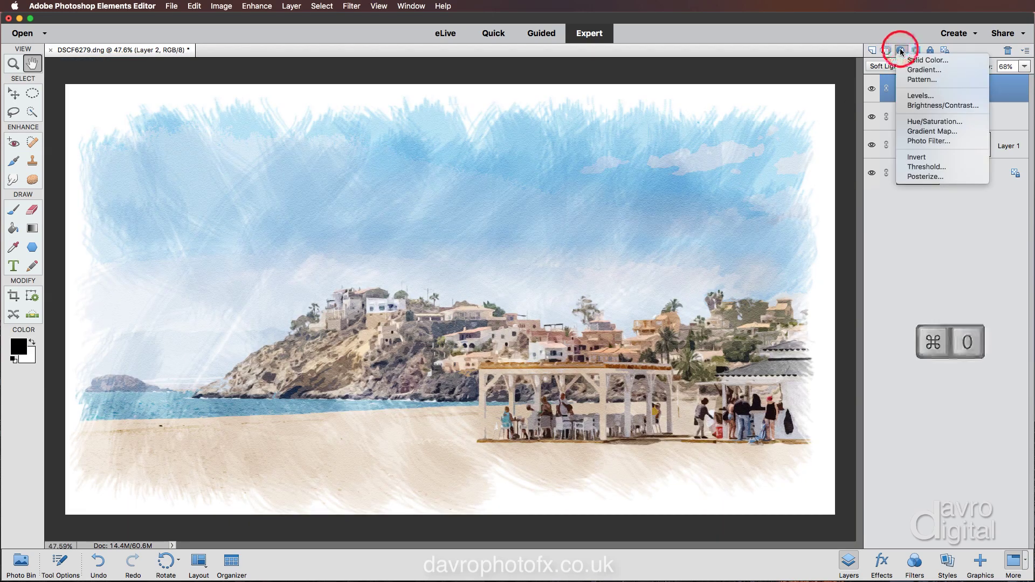
{"action": "left_click", "coordinate": [911, 122]}
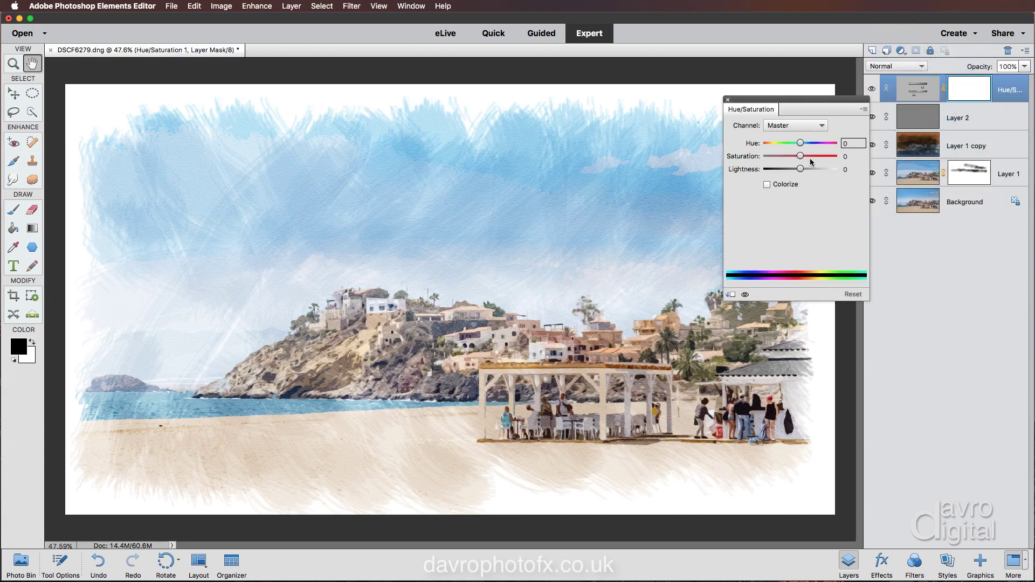
{"action": "left_click_drag", "start_coordinate": [802, 154], "coordinate": [804, 153]}
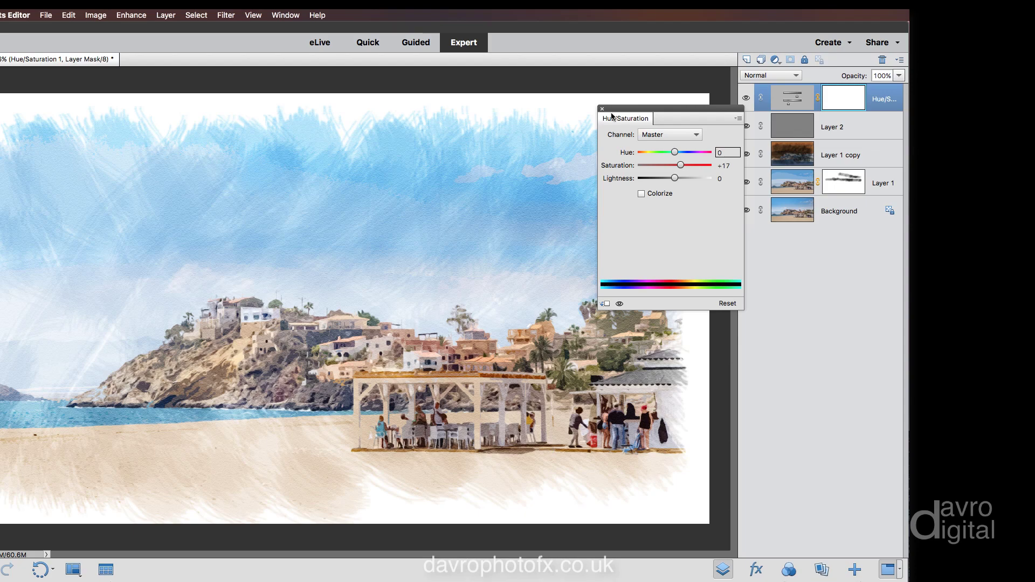
{"action": "left_click", "coordinate": [602, 108]}
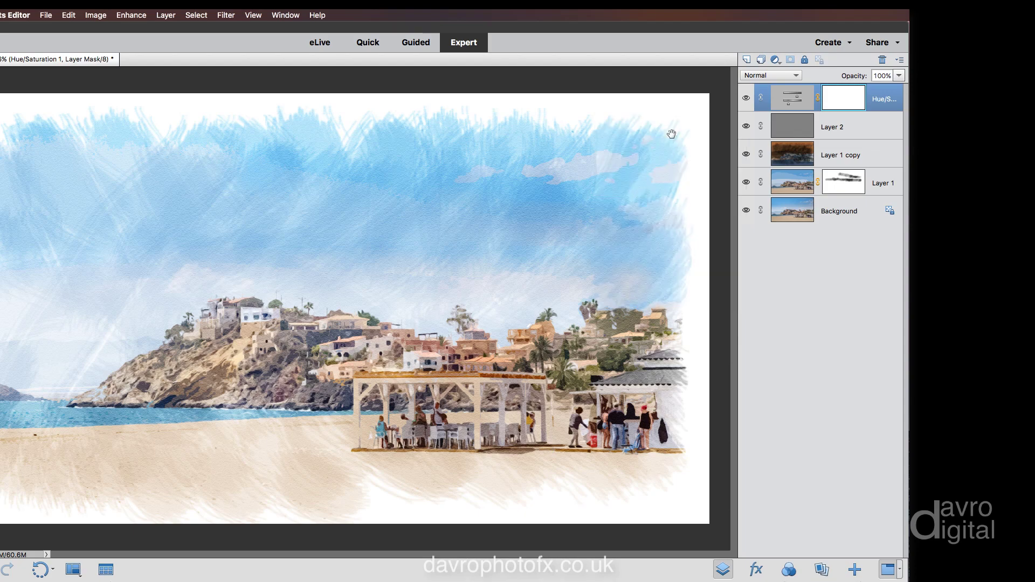
Add a new layer above the Hue/Saturation adjustment layer and set the foreground colour to brown #674407 for the Pencil tool.
{"action": "left_click", "coordinate": [746, 60]}
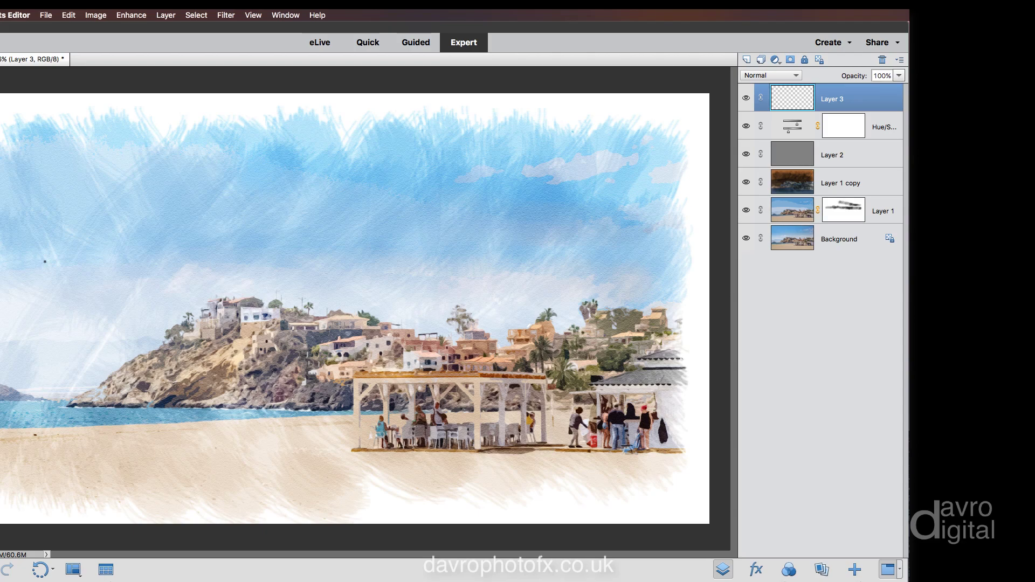
{"action": "key", "text": "n"}
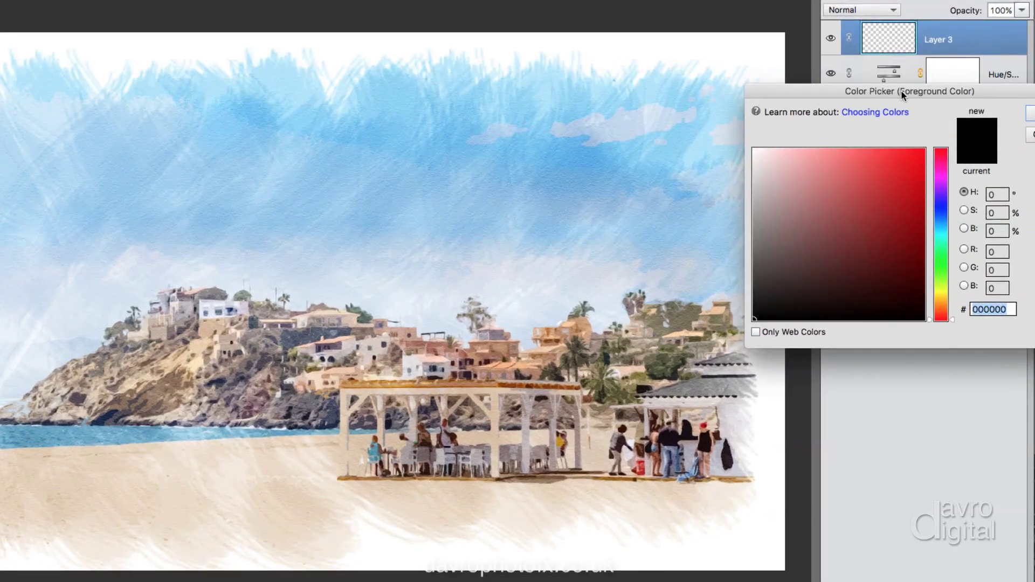
{"action": "left_click_drag", "start_coordinate": [903, 95], "coordinate": [747, 92]}
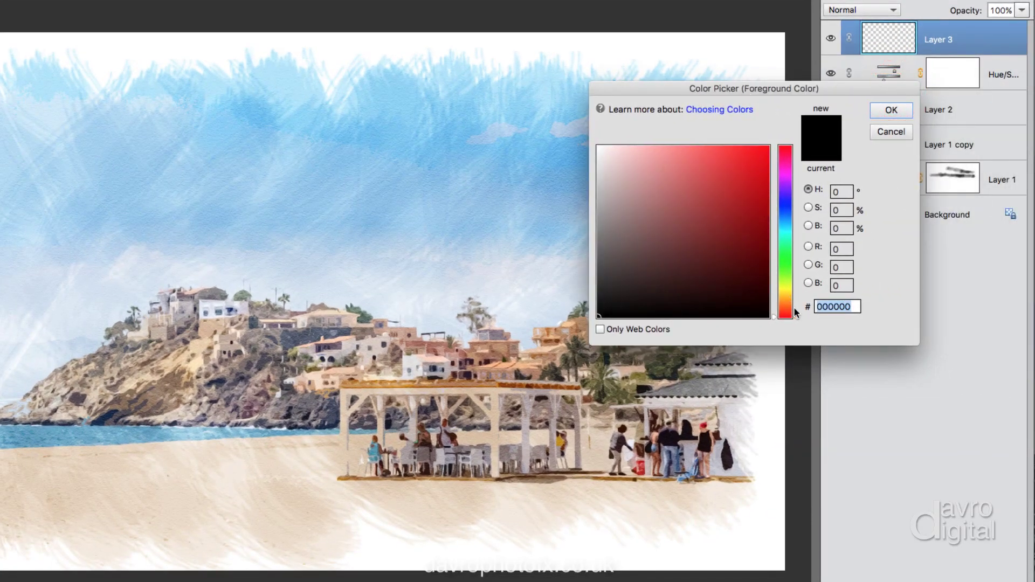
{"action": "left_click_drag", "start_coordinate": [798, 321], "coordinate": [798, 301]}
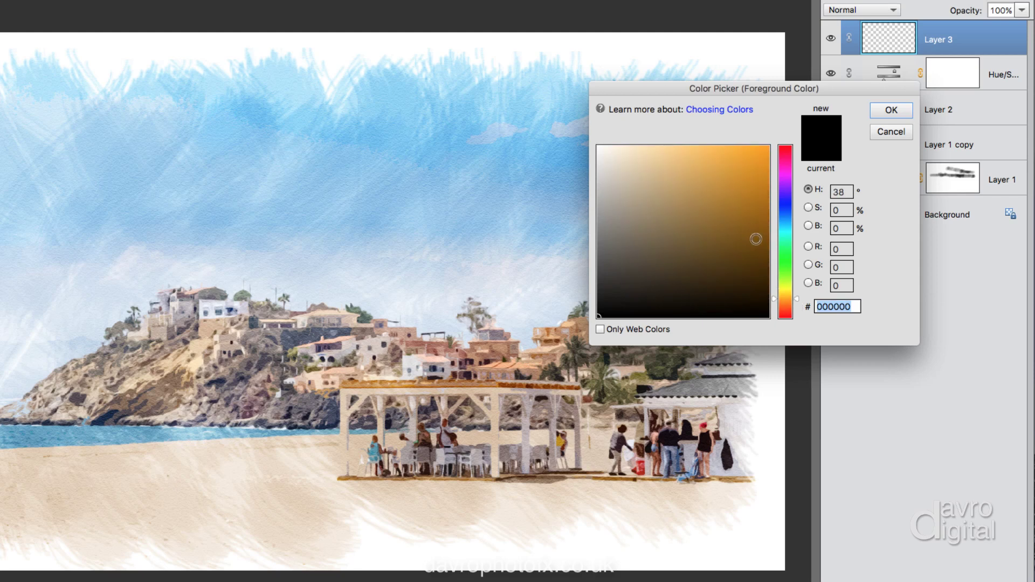
{"action": "left_click", "coordinate": [756, 242]}
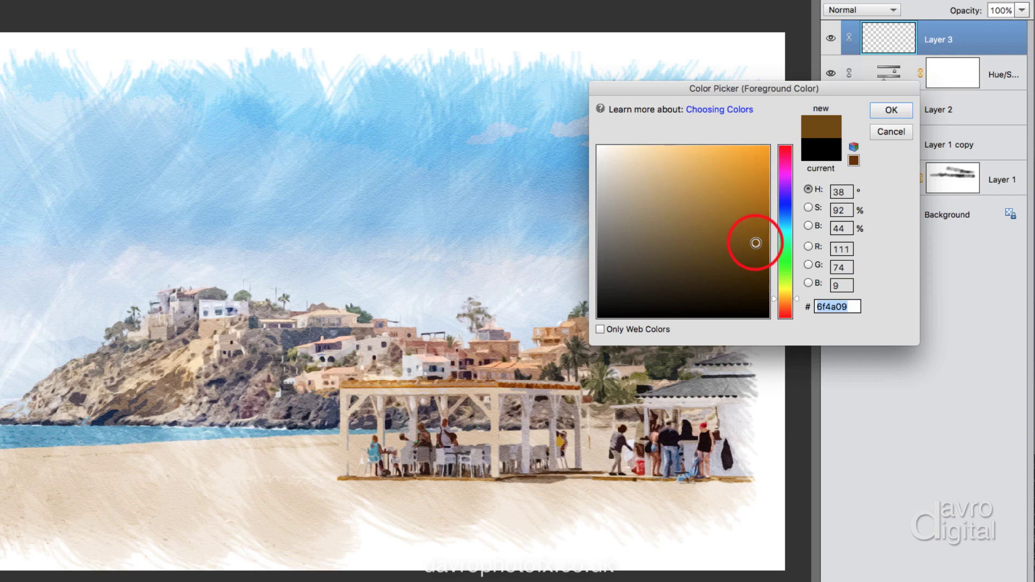
{"action": "left_click", "coordinate": [757, 248]}
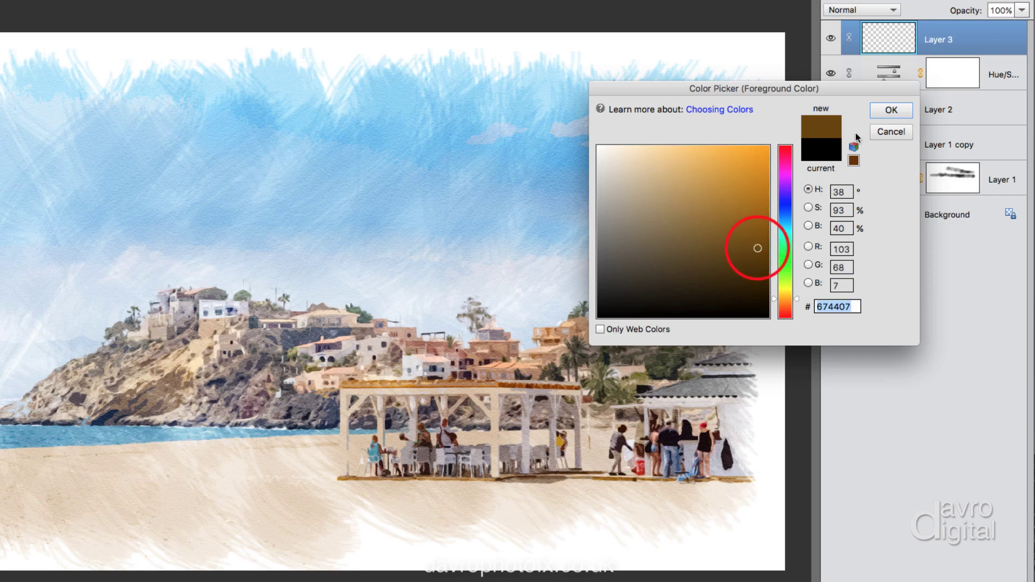
{"action": "left_click", "coordinate": [882, 110]}
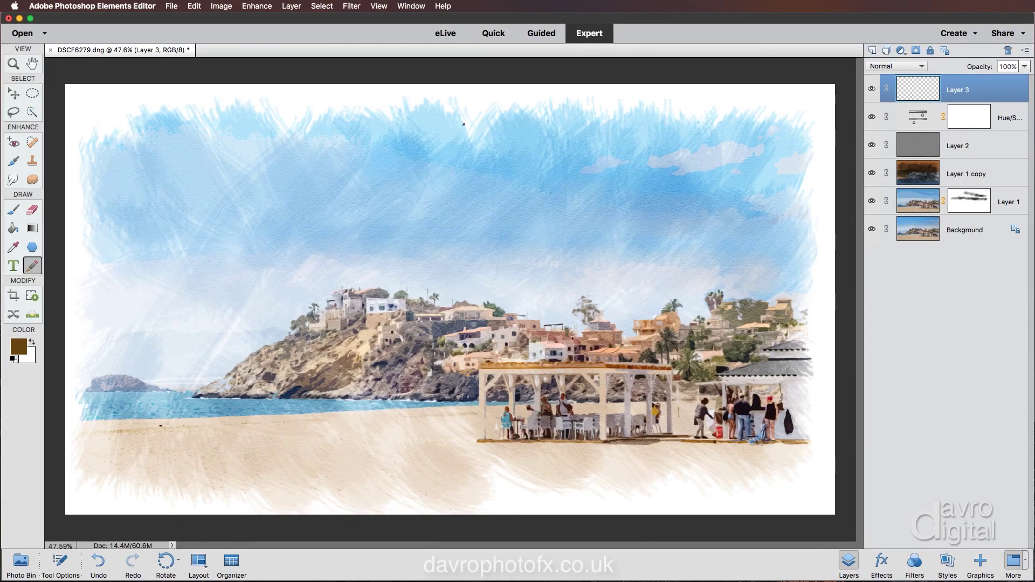
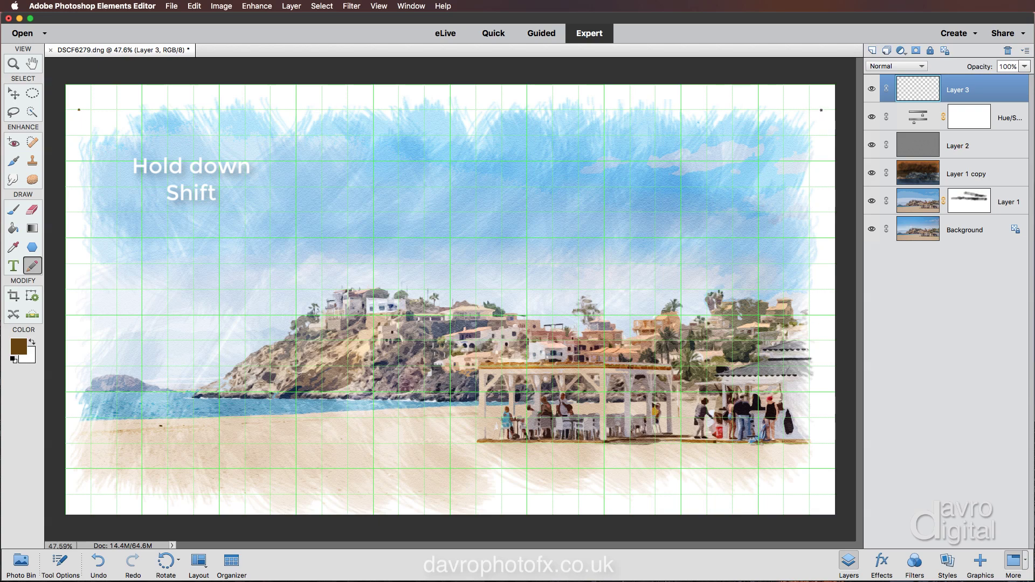
Draw four straight brown pencil lines that cross at the corners to frame the painting, and hide the grid.
{"action": "left_click", "coordinate": [820, 110], "text": "shift"}
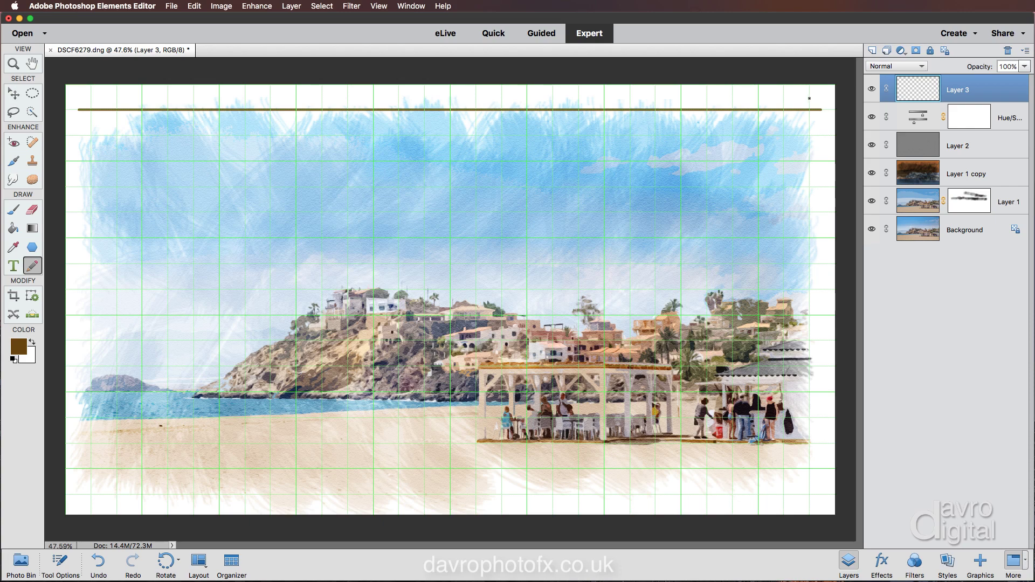
{"action": "left_click", "coordinate": [808, 98]}
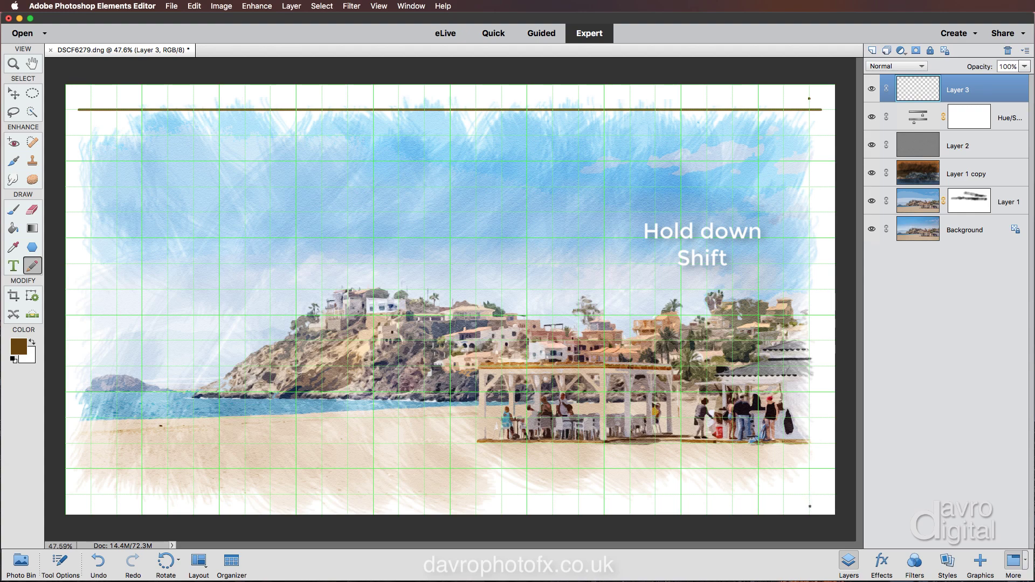
{"action": "left_click", "coordinate": [809, 506], "text": "shift"}
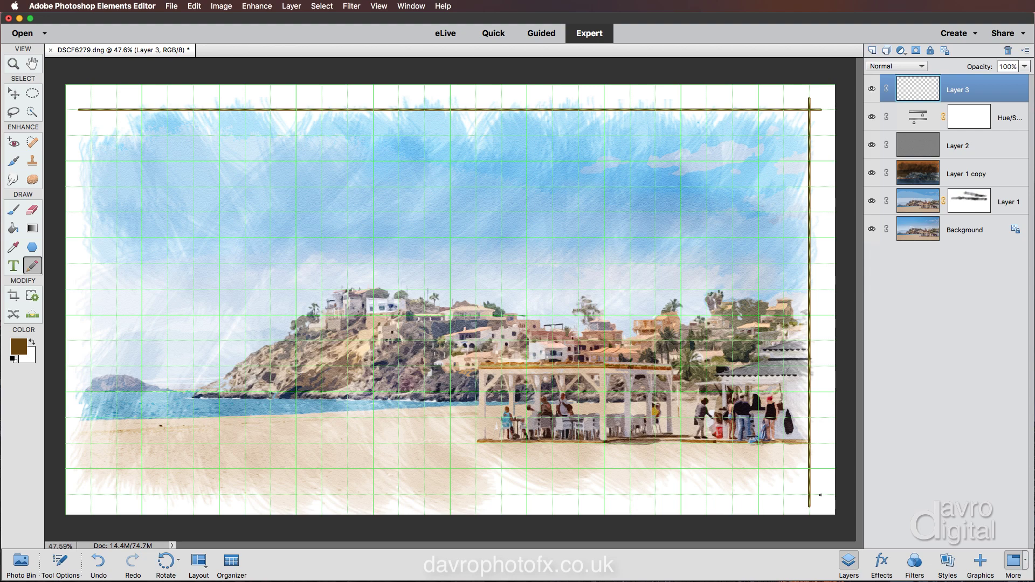
{"action": "left_click", "coordinate": [820, 494]}
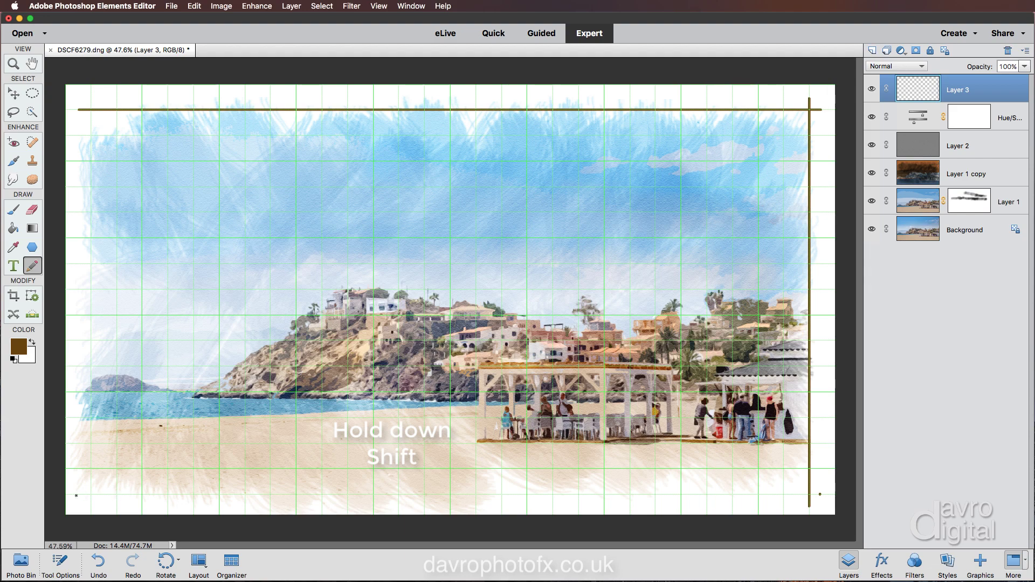
{"action": "left_click", "coordinate": [76, 495], "text": "shift"}
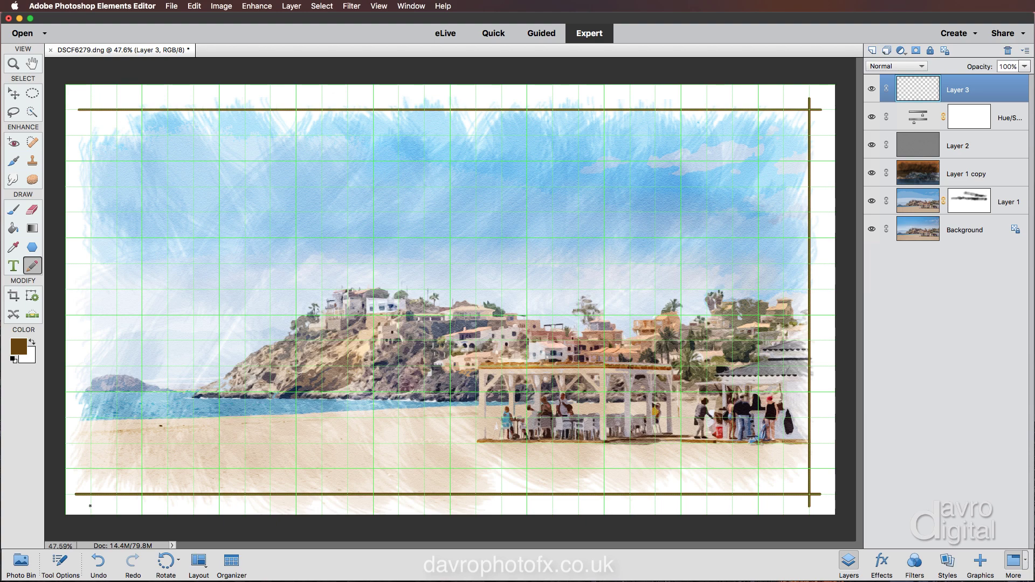
{"action": "left_click", "coordinate": [90, 506]}
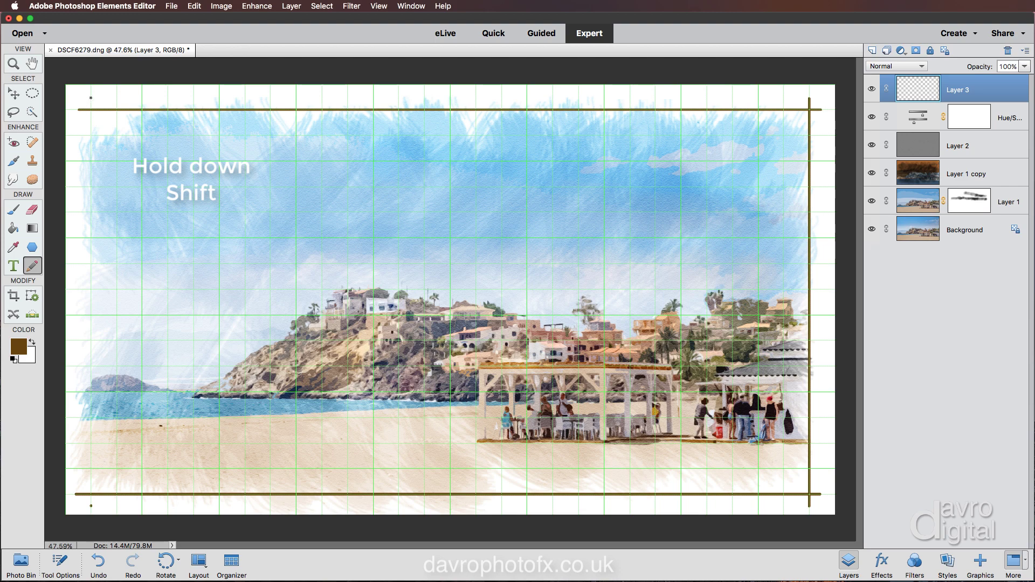
{"action": "left_click", "coordinate": [90, 97], "text": "shift"}
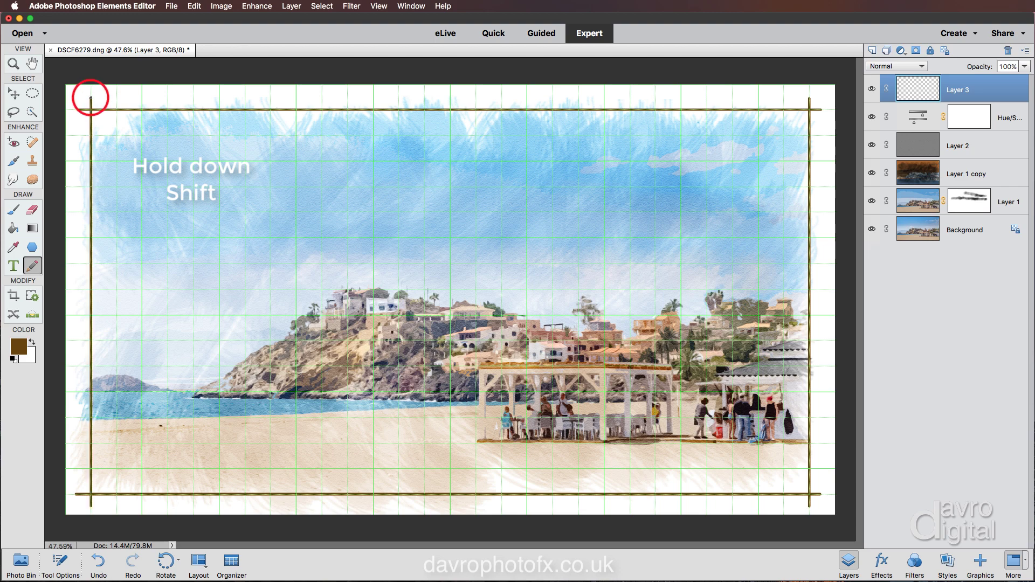
{"action": "left_click", "coordinate": [379, 6]}
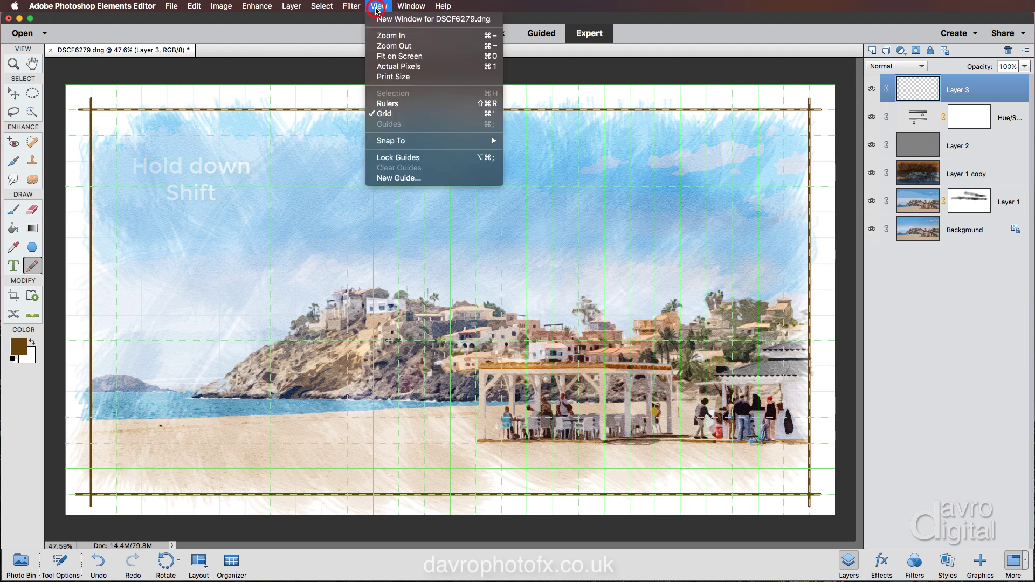
{"action": "left_click", "coordinate": [381, 113]}
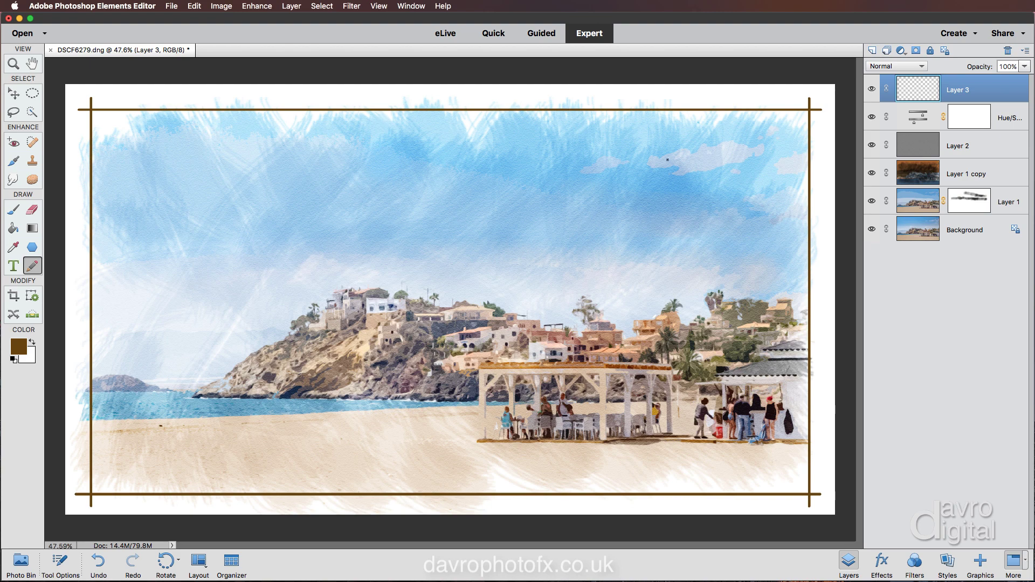
On Layer 1 copy, paint black spatter brush strokes around the painting's edges so that they spill over the brown frame lines.
{"action": "left_click", "coordinate": [925, 174]}
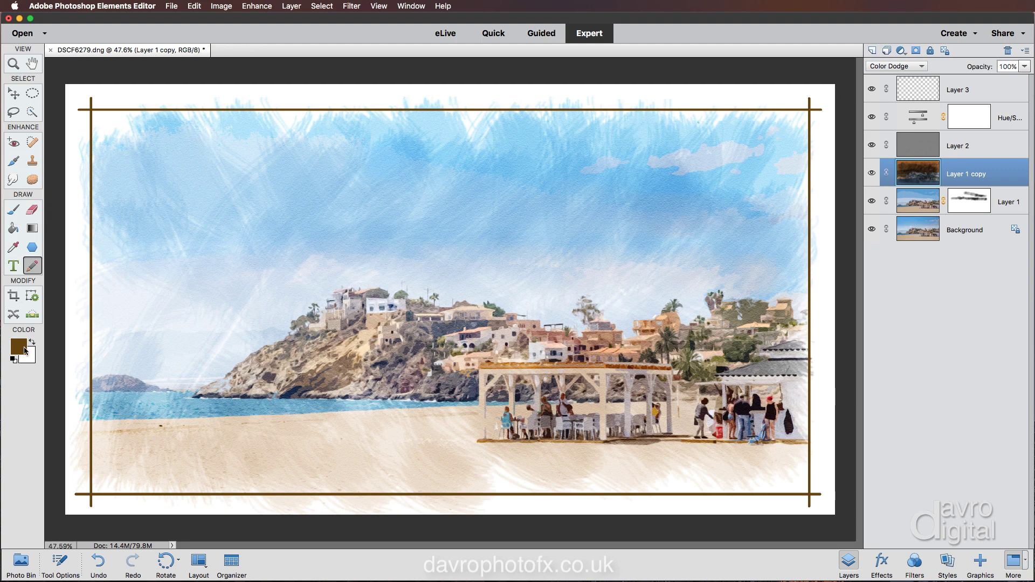
{"action": "key", "text": "d"}
{"action": "left_click", "coordinate": [13, 209]}
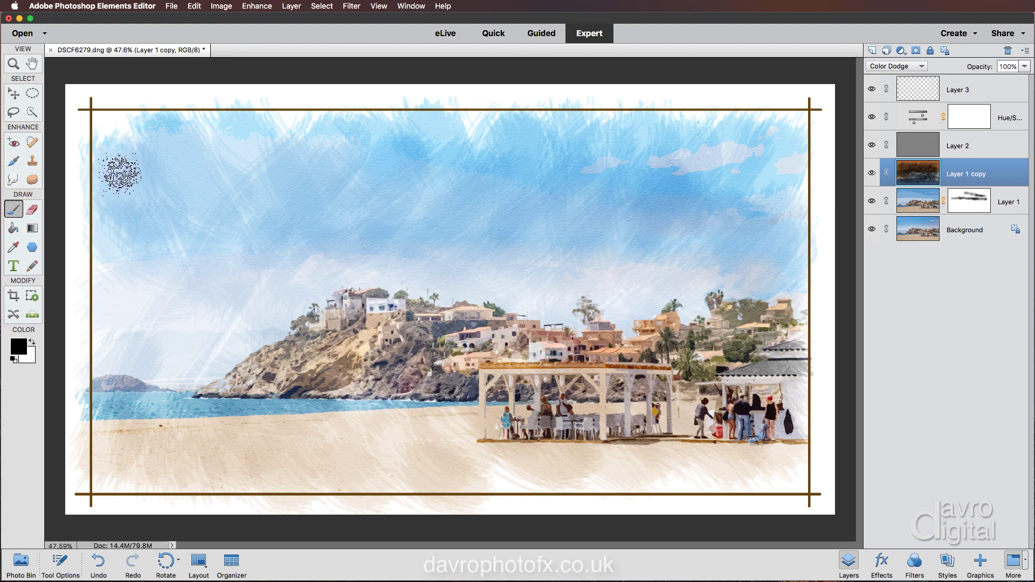
{"action": "left_click_drag", "start_coordinate": [122, 167], "coordinate": [92, 111]}
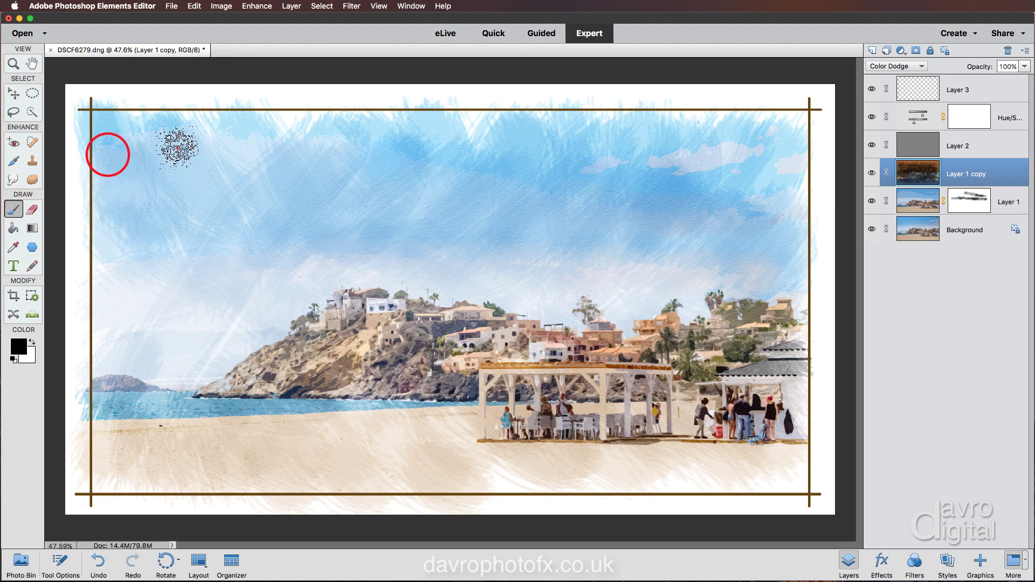
{"action": "mouse_move", "coordinate": [178, 147]}
{"action": "left_mouse_down"}
{"action": "mouse_move", "coordinate": [277, 157]}
{"action": "mouse_move", "coordinate": [307, 138]}
{"action": "left_mouse_up"}
{"action": "mouse_move", "coordinate": [451, 136]}
{"action": "left_mouse_down"}
{"action": "mouse_move", "coordinate": [487, 149]}
{"action": "mouse_move", "coordinate": [532, 127]}
{"action": "left_mouse_up"}
{"action": "mouse_move", "coordinate": [736, 129]}
{"action": "left_mouse_down"}
{"action": "mouse_move", "coordinate": [762, 140]}
{"action": "mouse_move", "coordinate": [792, 111]}
{"action": "left_mouse_up"}
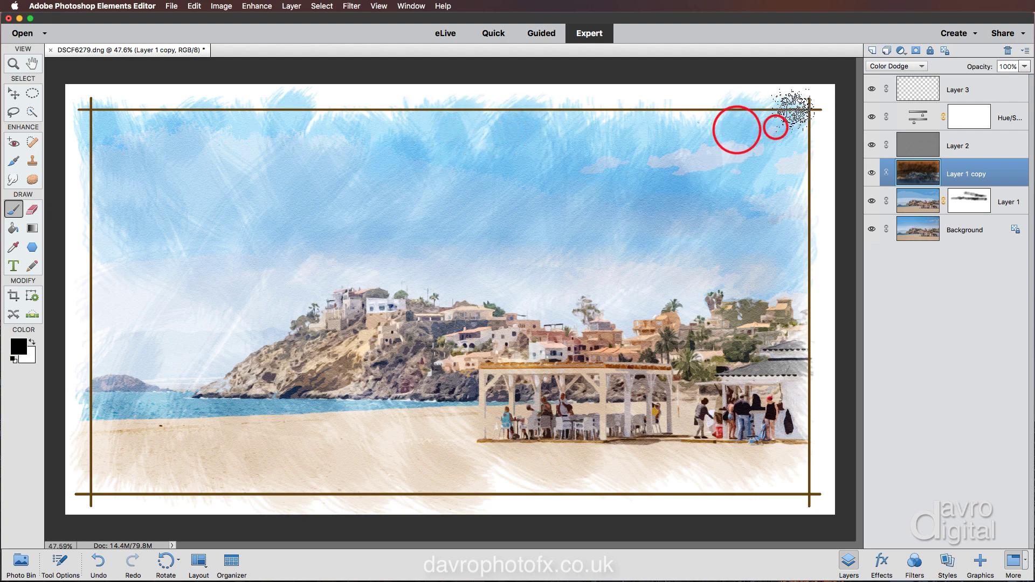
{"action": "left_click_drag", "start_coordinate": [784, 348], "coordinate": [813, 353]}
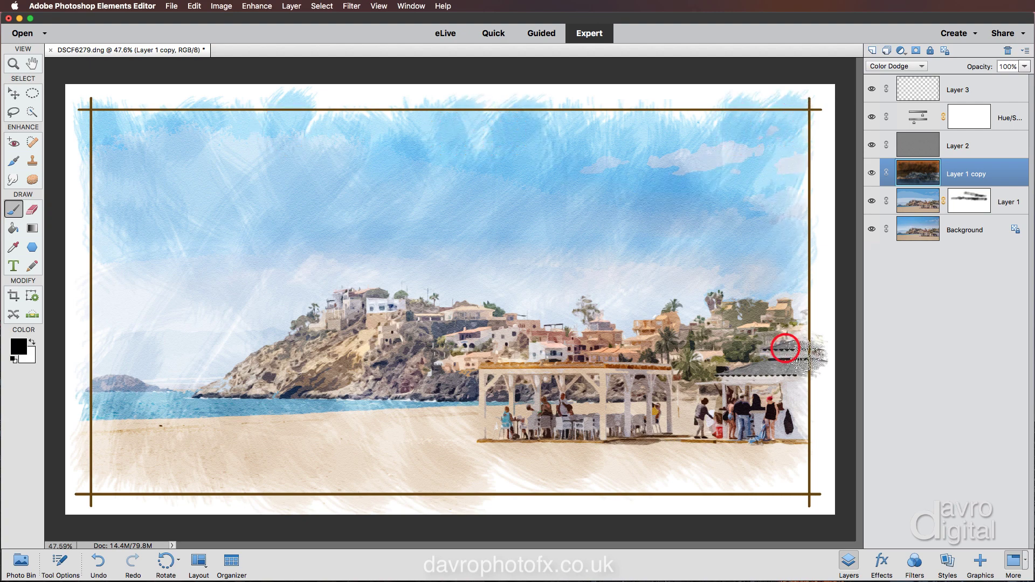
{"action": "left_click", "coordinate": [788, 399]}
{"action": "left_click", "coordinate": [732, 474]}
{"action": "left_click", "coordinate": [680, 479]}
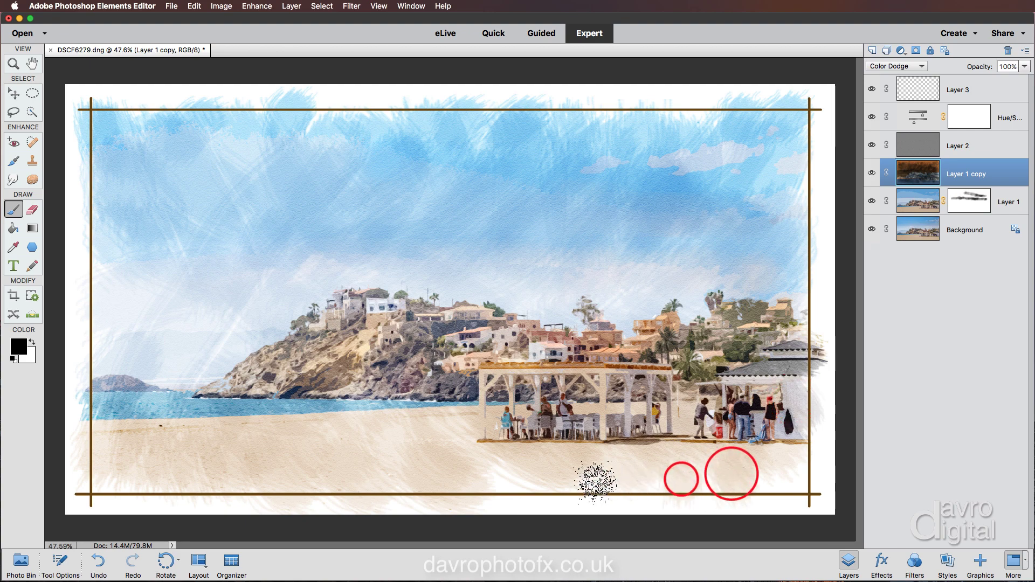
{"action": "left_click", "coordinate": [531, 475]}
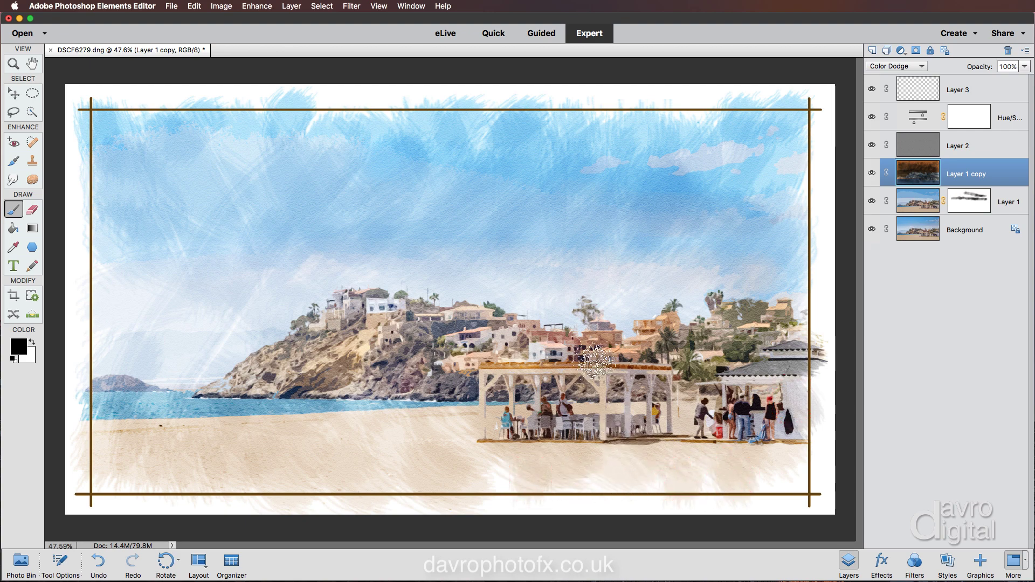
Inspect the paper texture at 100% zoom and raise the opacity of Layer 2 to 73%.
{"action": "key", "text": "super+1"}
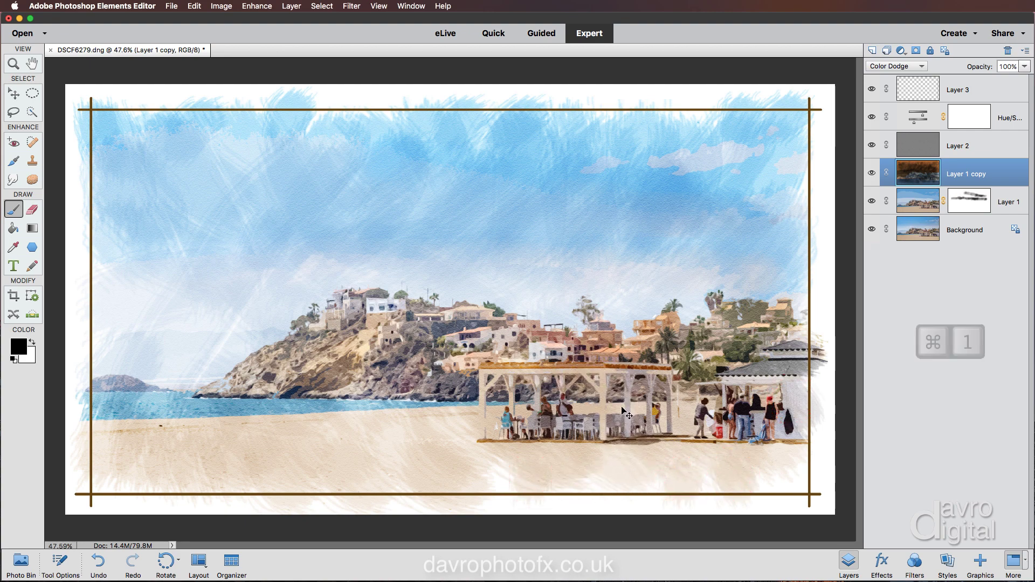
{"action": "key", "text": "super+1"}
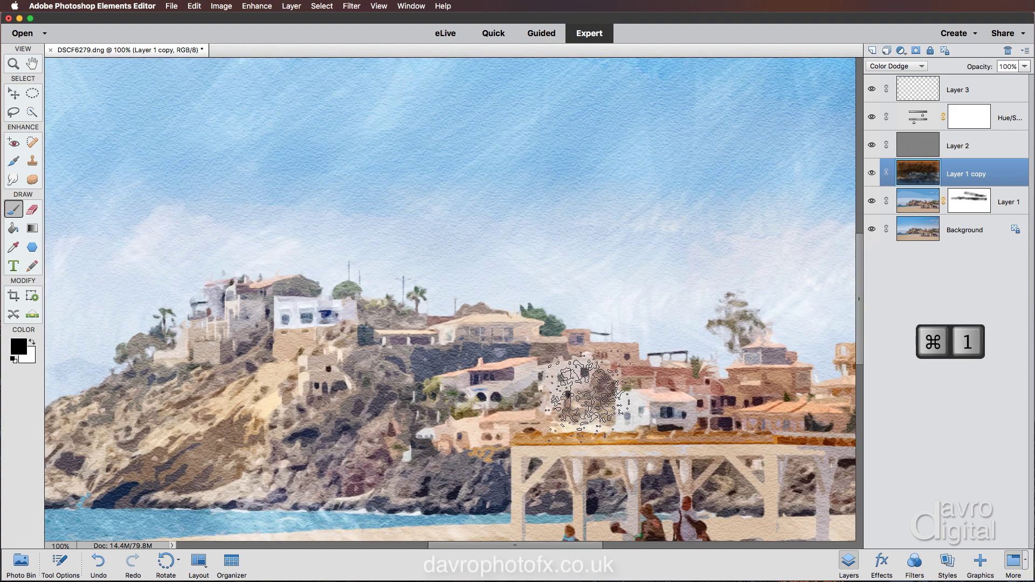
{"action": "key", "text": "space"}
{"action": "mouse_move", "coordinate": [547, 413]}
{"action": "left_mouse_down"}
{"action": "mouse_move", "coordinate": [446, 309]}
{"action": "mouse_move", "coordinate": [424, 309]}
{"action": "mouse_move", "coordinate": [435, 348]}
{"action": "mouse_move", "coordinate": [474, 392]}
{"action": "left_mouse_up"}
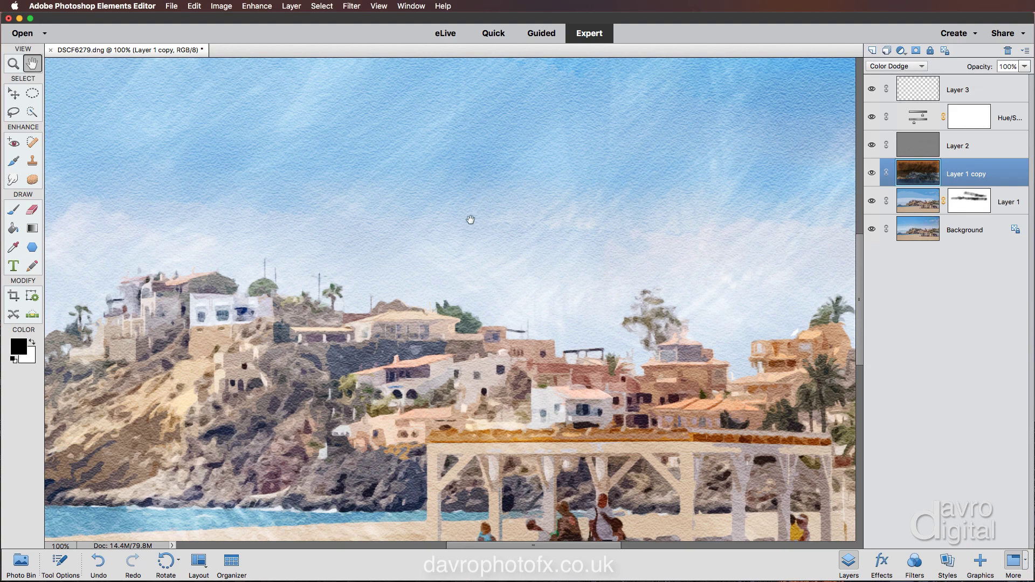
{"action": "left_click", "coordinate": [950, 142]}
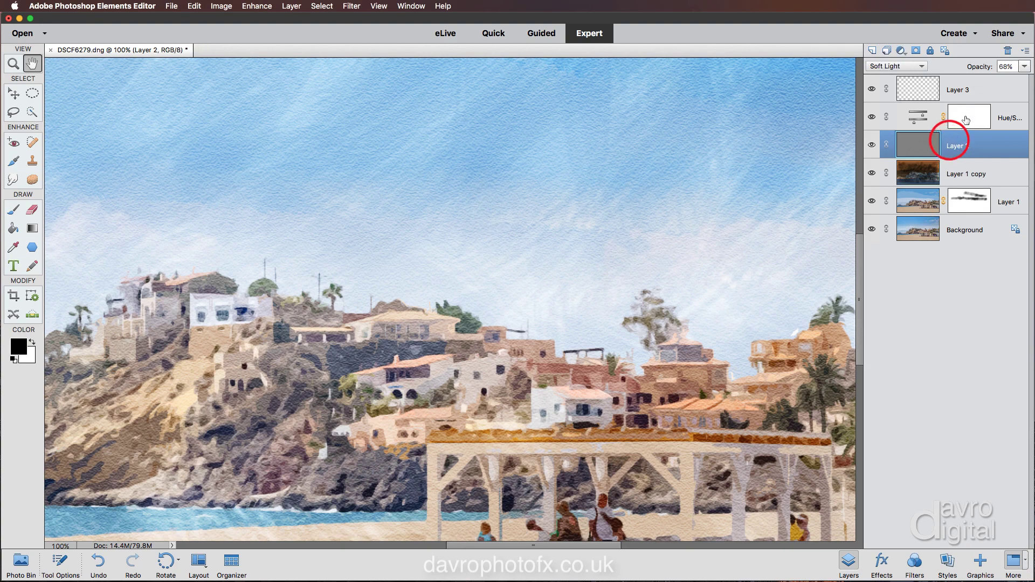
{"action": "left_click", "coordinate": [977, 67]}
{"action": "left_click_drag", "start_coordinate": [977, 66], "coordinate": [979, 67]}
Compare the sky with Layer 1's mask switched off and on again, and view the whole painting.
{"action": "left_click_drag", "start_coordinate": [429, 294], "coordinate": [640, 420]}
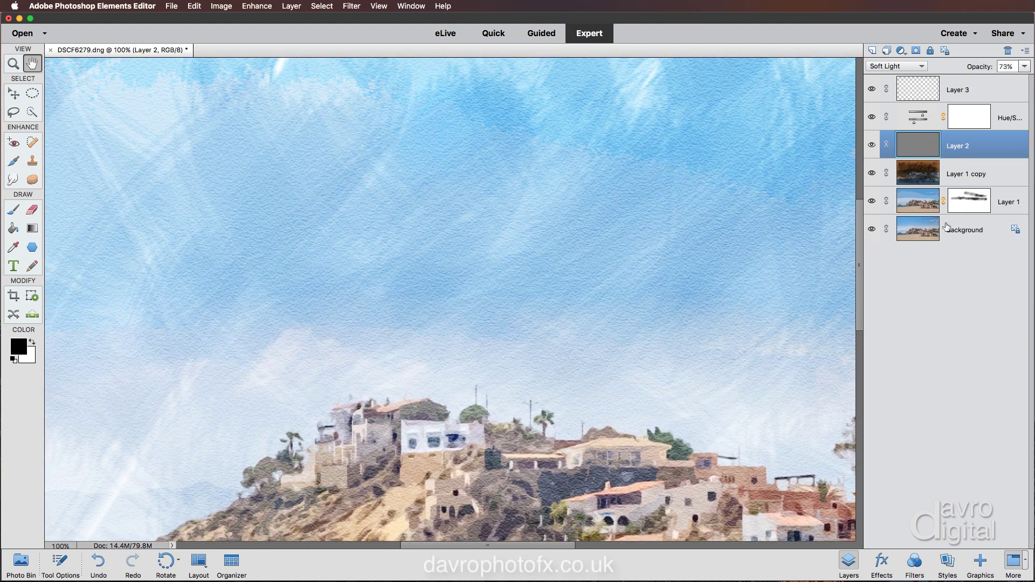
{"action": "left_click", "coordinate": [966, 200], "text": "shift"}
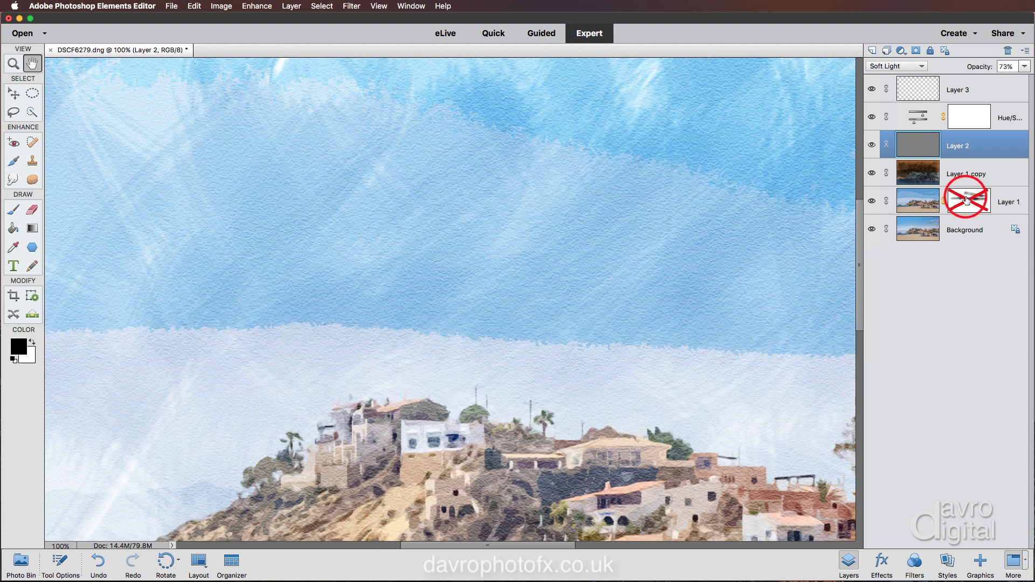
{"action": "left_click", "coordinate": [967, 200], "text": "shift"}
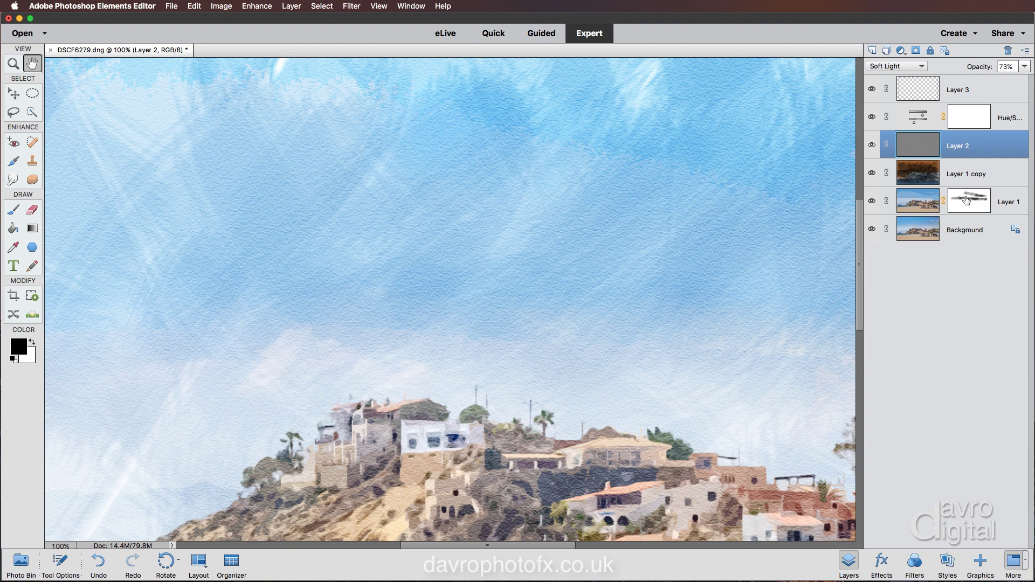
{"action": "key", "text": "super+0"}
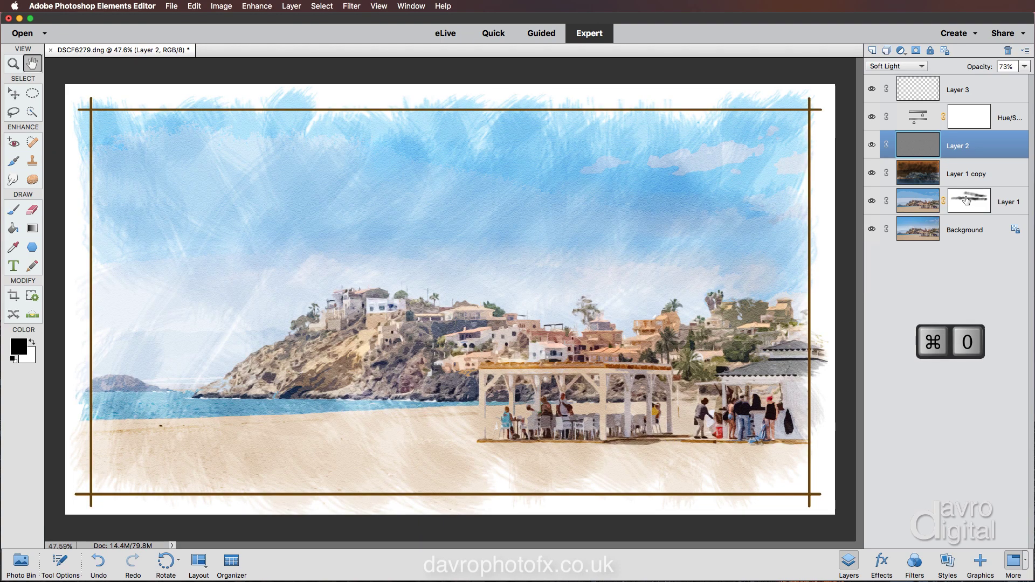